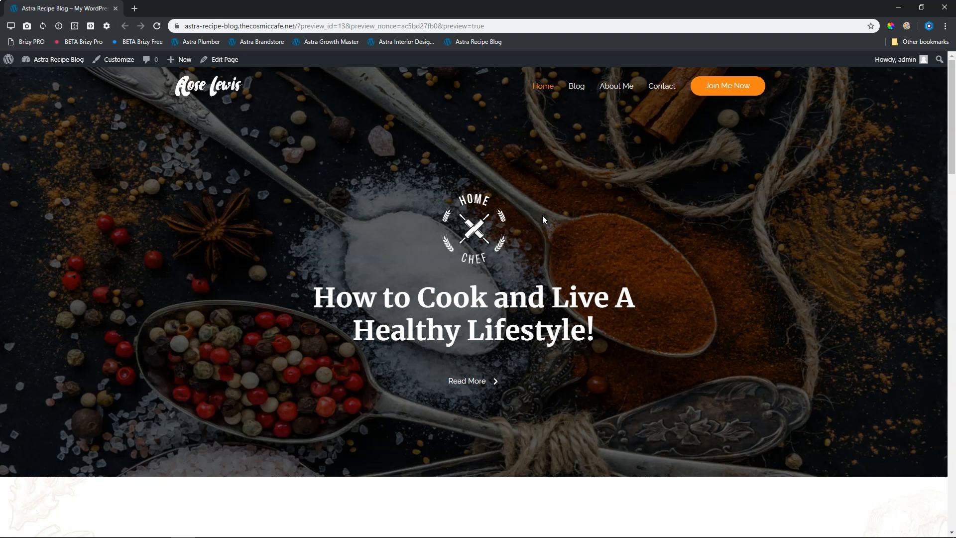
Open the recipe blog's Home page for editing and dismiss the autosave notice.
scroll(537, 222, "down", 8)
scroll(547, 243, "down", 14)
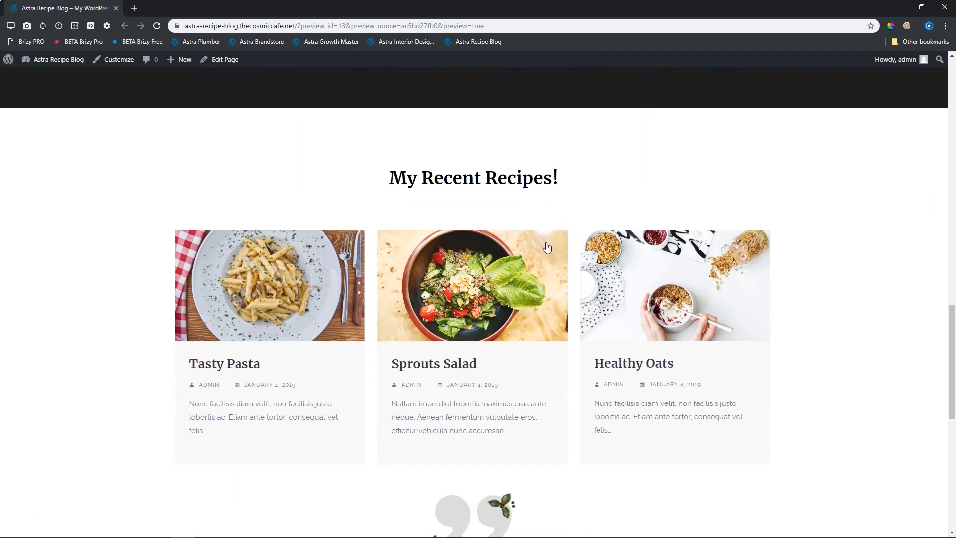
scroll(547, 247, "down", 1)
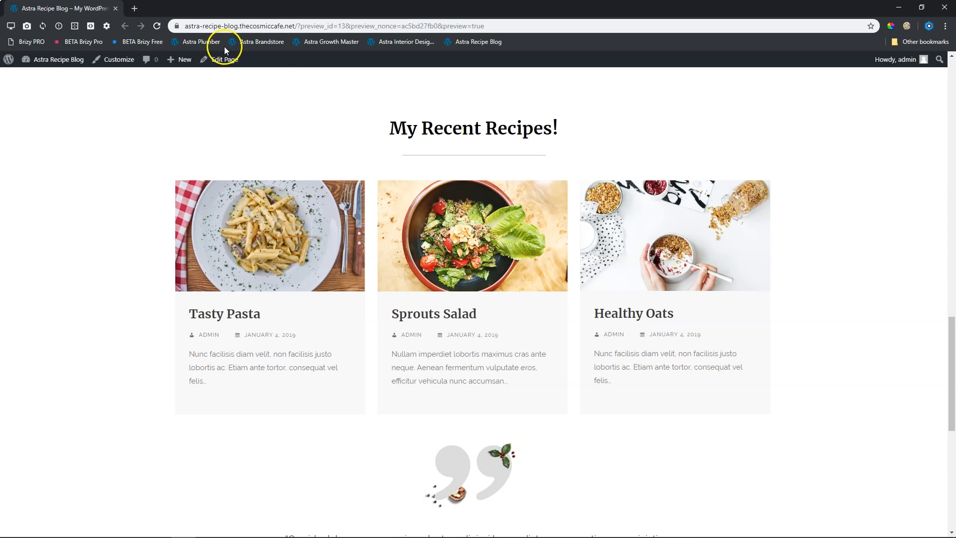
left_click(226, 60)
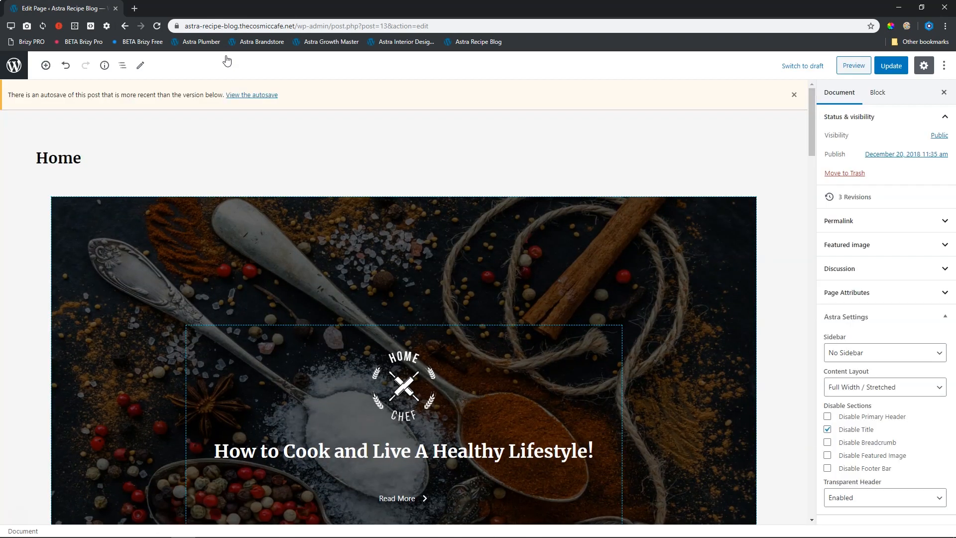
left_click(794, 94)
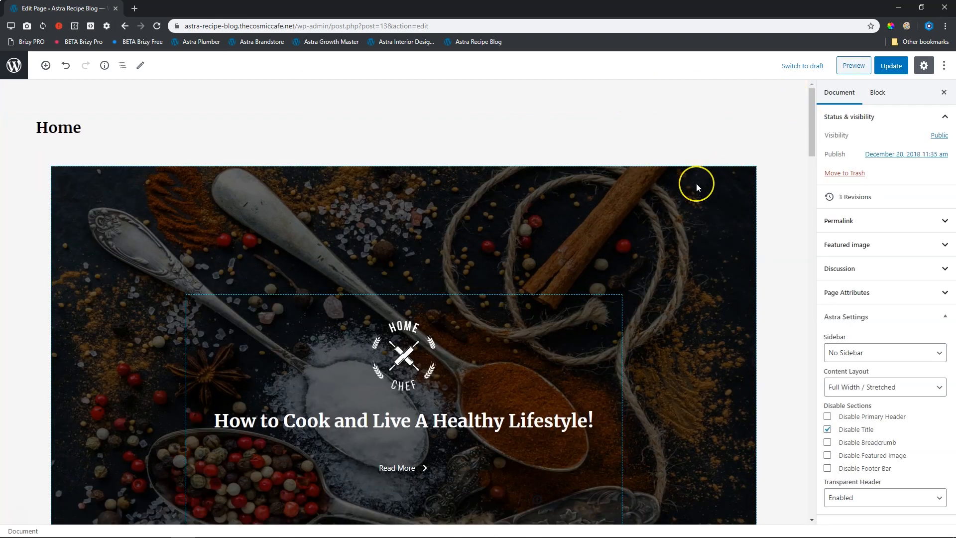
Select the section that contains the My Recent Recipes heading and its recipe cards.
scroll(697, 185, "down", 8)
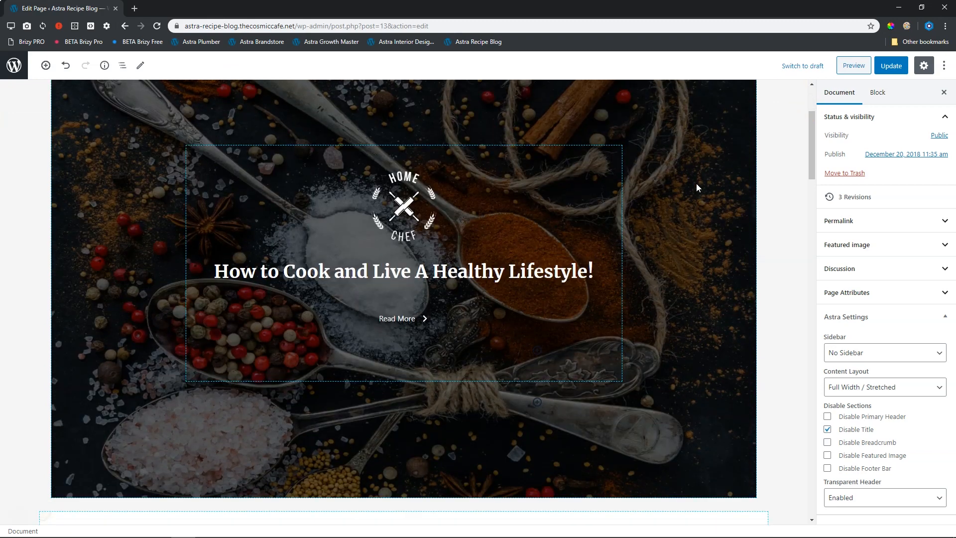
scroll(696, 187, "down", 9)
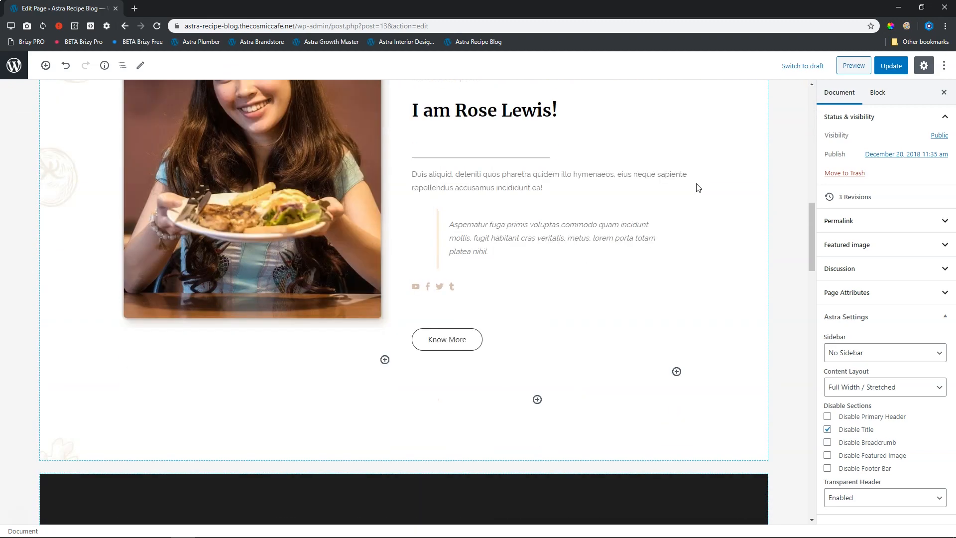
scroll(697, 187, "down", 8)
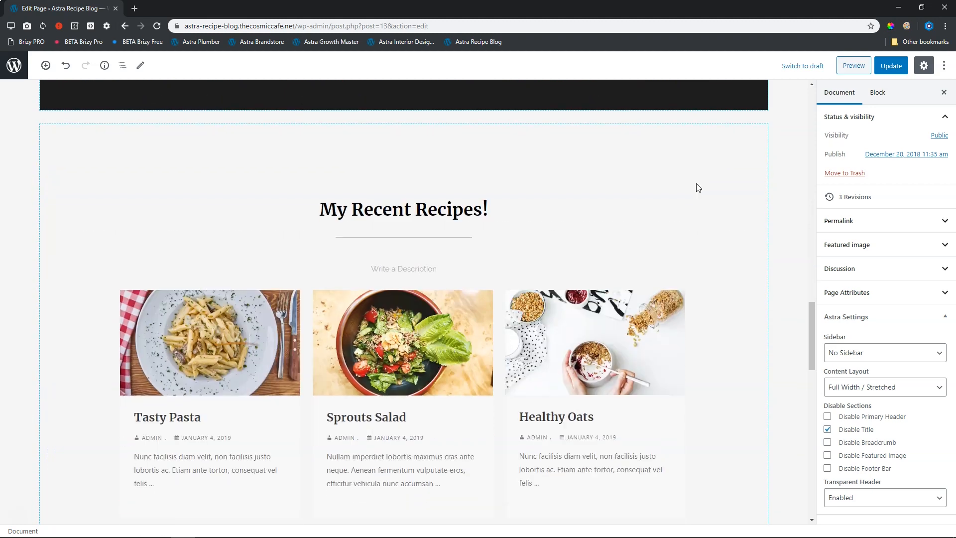
scroll(698, 188, "down", 1)
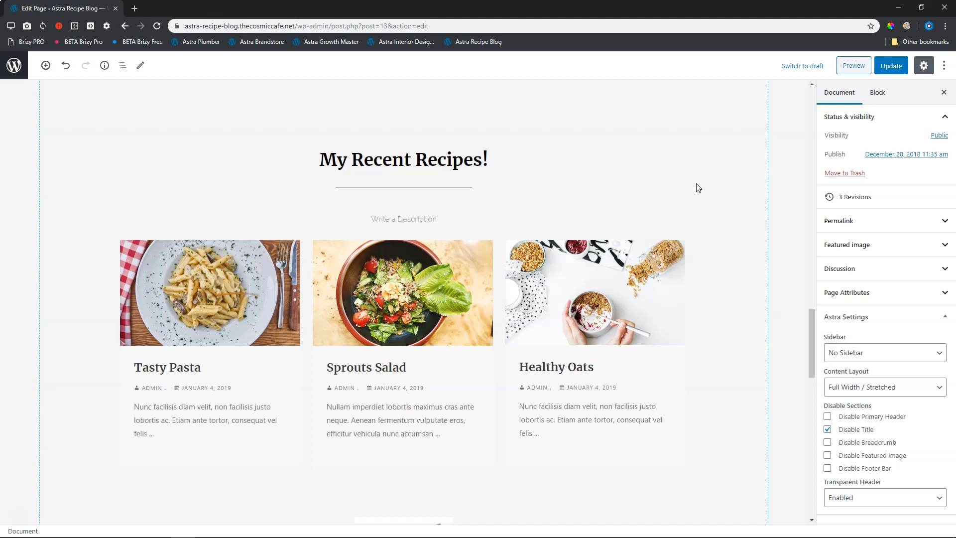
left_click(686, 188)
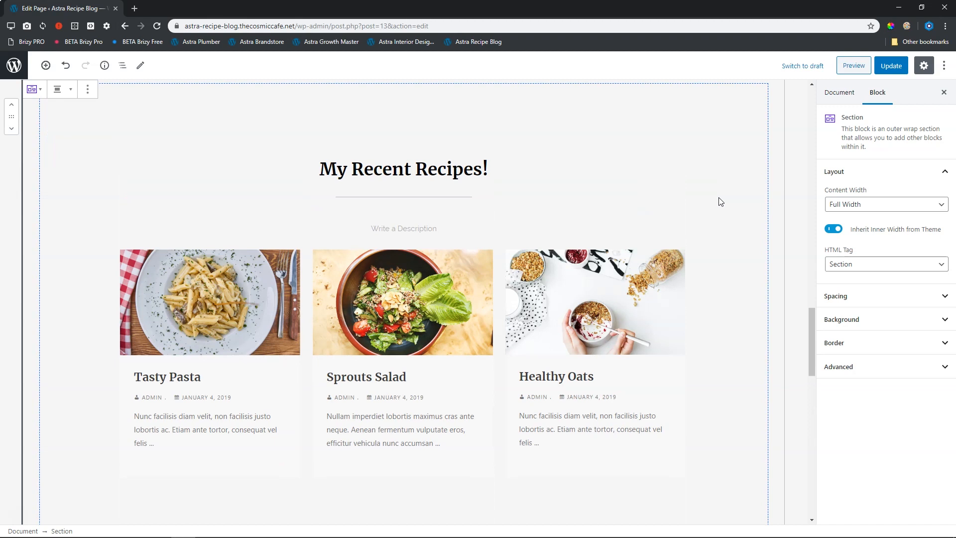
Open the block inserter between the heading's description and the existing recipe cards, and look through the Ultimate Addons Blocks.
left_click(392, 243)
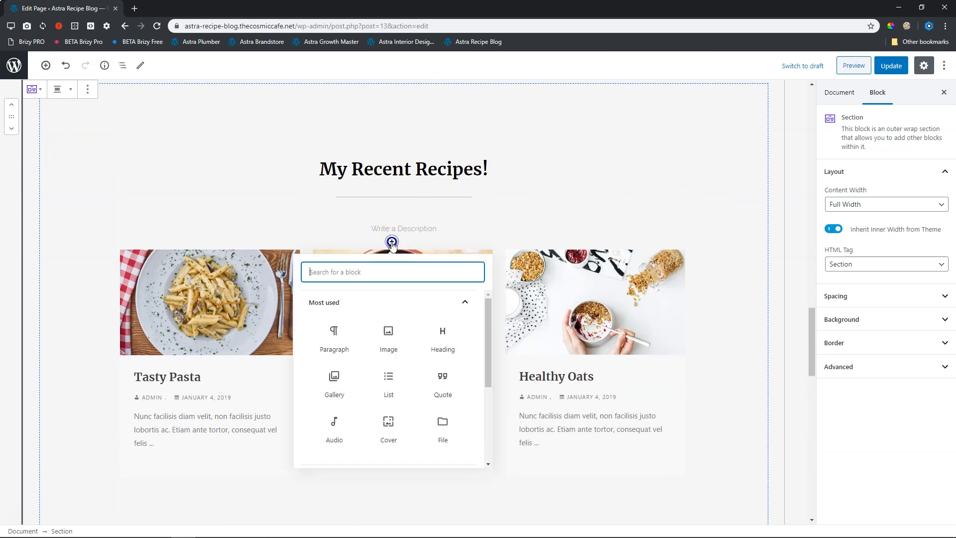
left_click(353, 306)
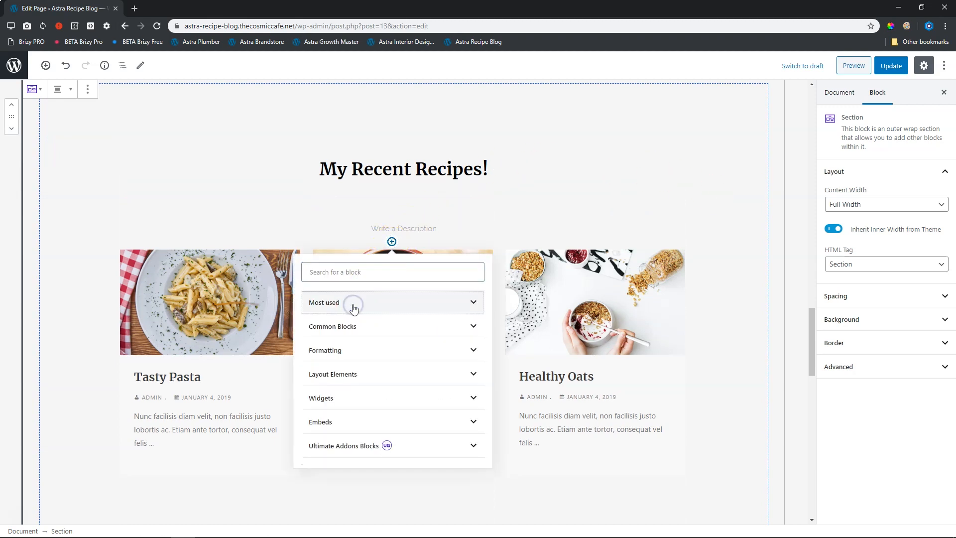
left_click(351, 450)
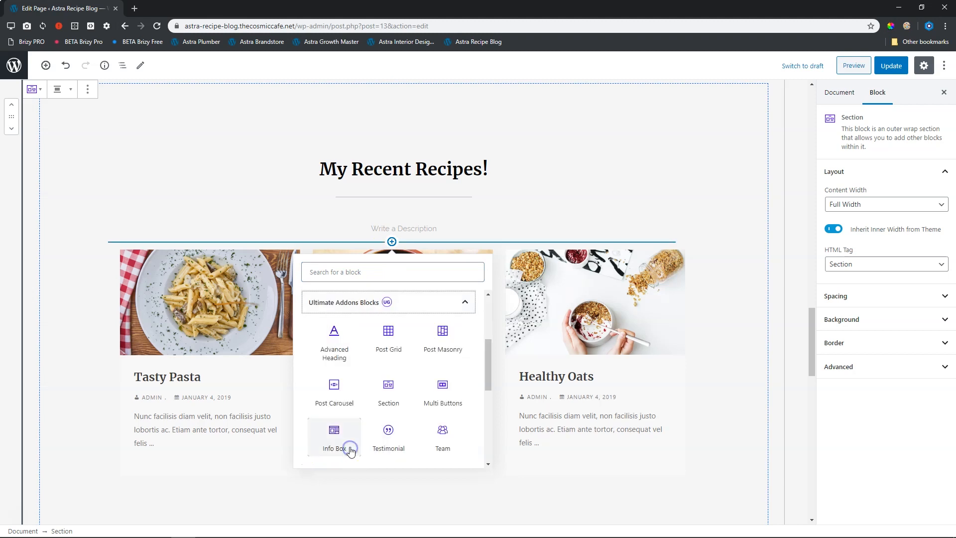
scroll(391, 386, "down", 1)
scroll(394, 388, "down", 2)
left_click(401, 387)
scroll(398, 381, "down", 2)
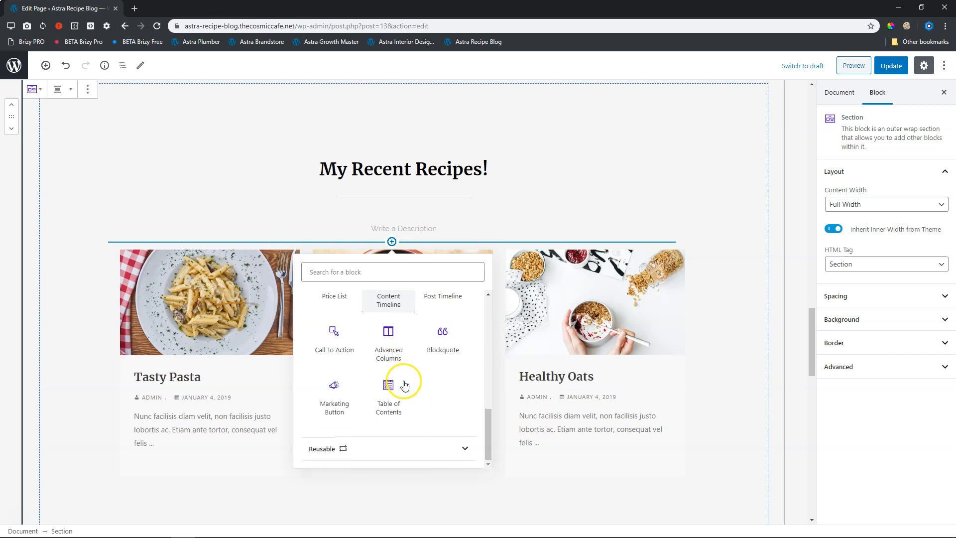
scroll(413, 381, "up", 2)
scroll(415, 385, "up", 2)
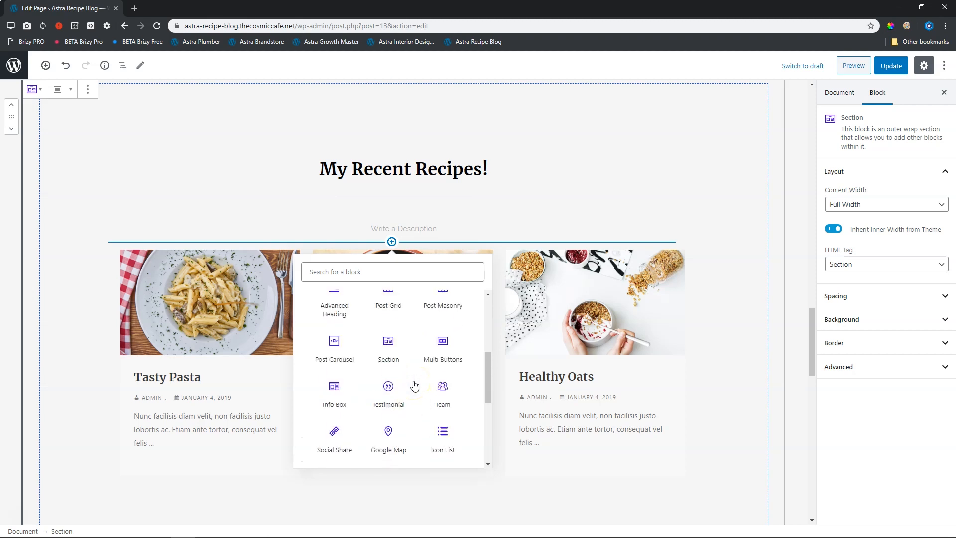
scroll(421, 386, "up", 2)
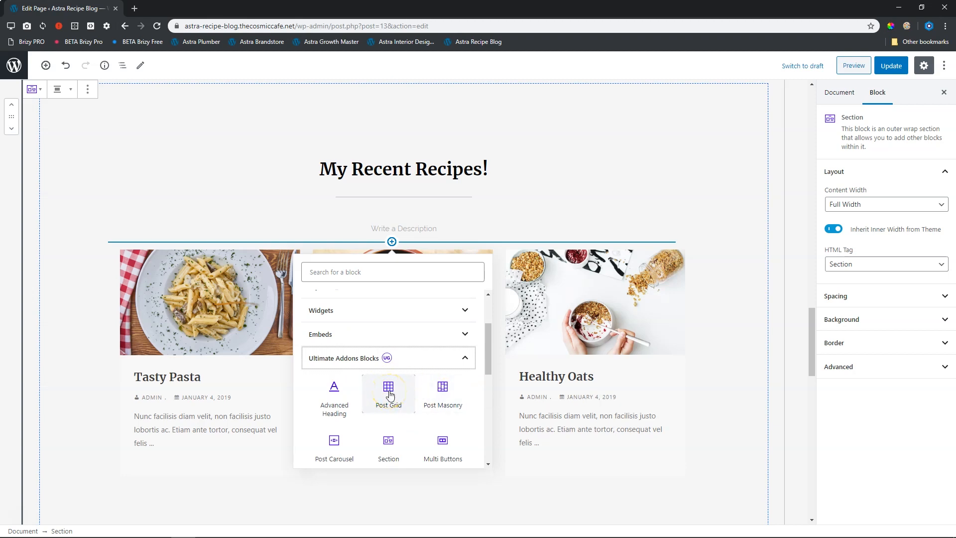
Search the blocks for "post" and insert a Post Grid block above the existing recipe cards.
left_click(381, 272)
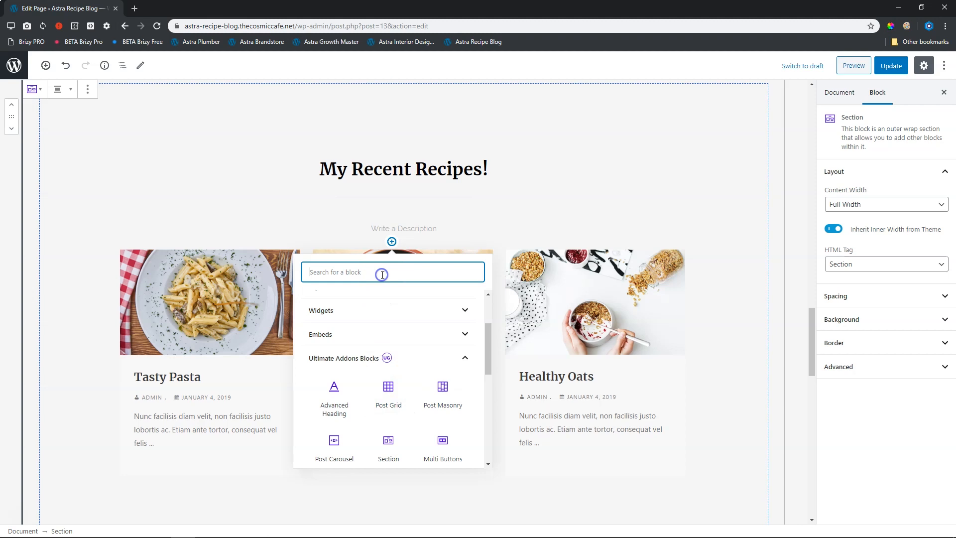
type("post")
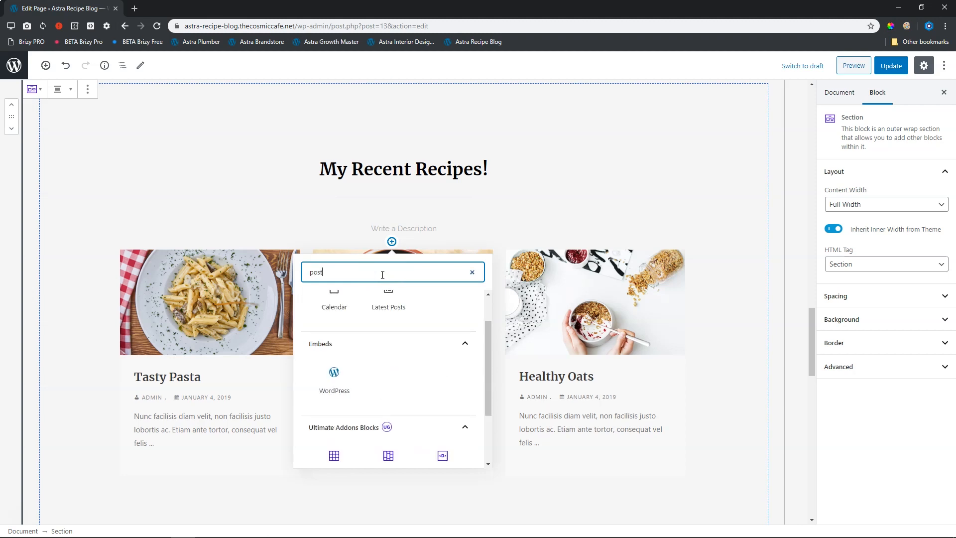
scroll(368, 367, "down", 2)
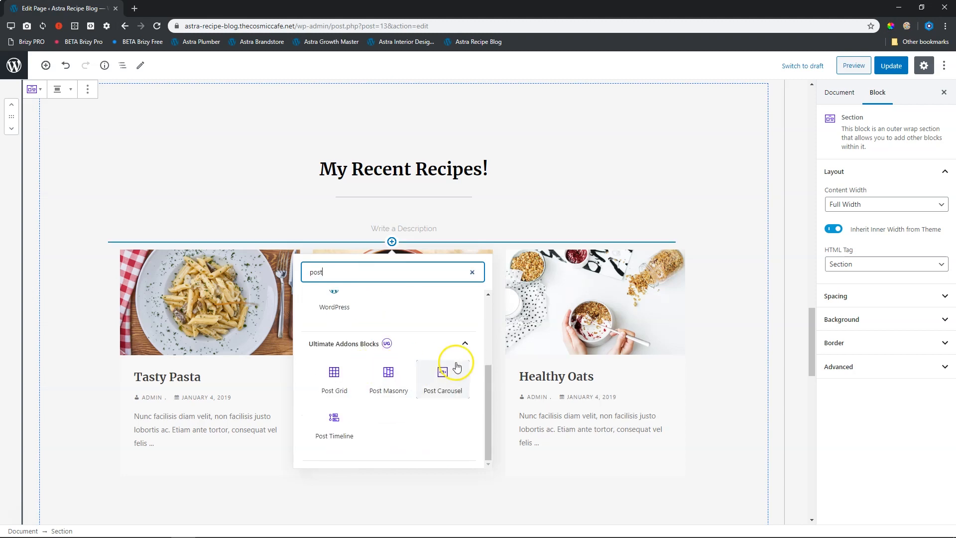
left_click(334, 375)
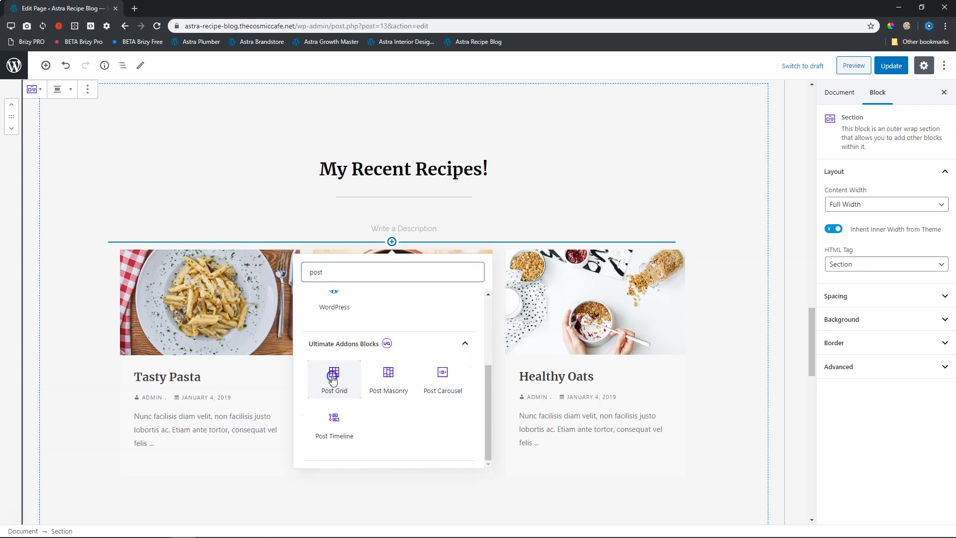
Examine the new post grid's cards and compare them with the existing recipe cards below.
scroll(694, 375, "down", 5)
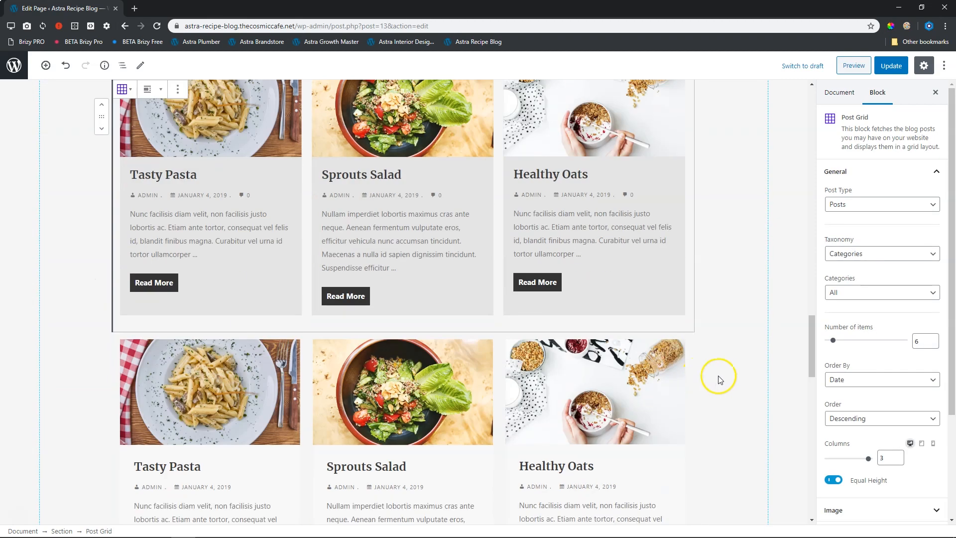
scroll(719, 380, "down", 5)
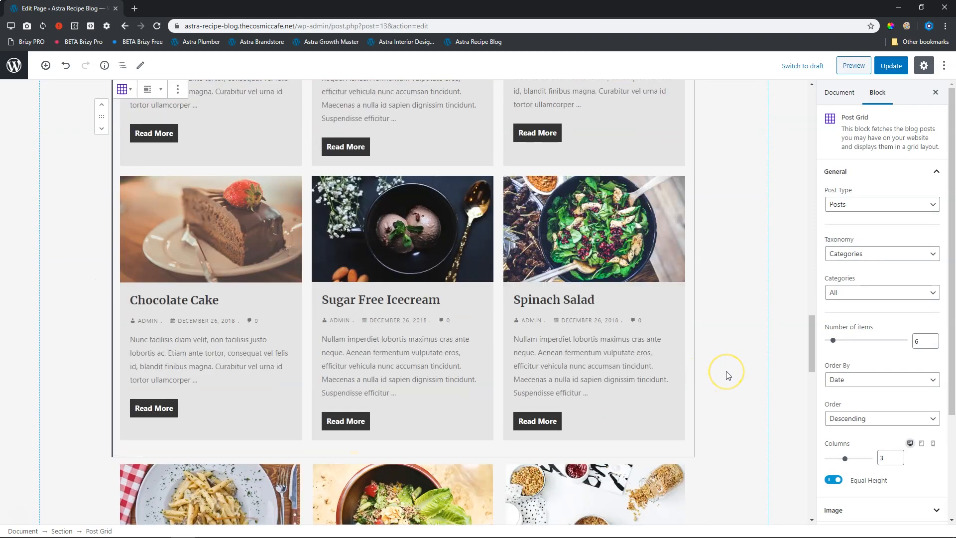
scroll(726, 374, "up", 3)
scroll(726, 374, "down", 2)
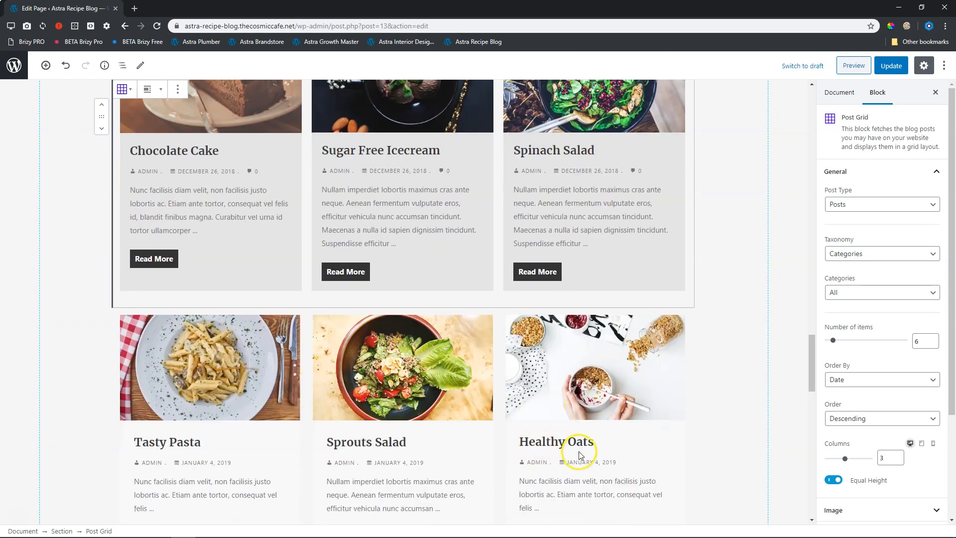
scroll(577, 452, "up", 4)
scroll(579, 451, "up", 5)
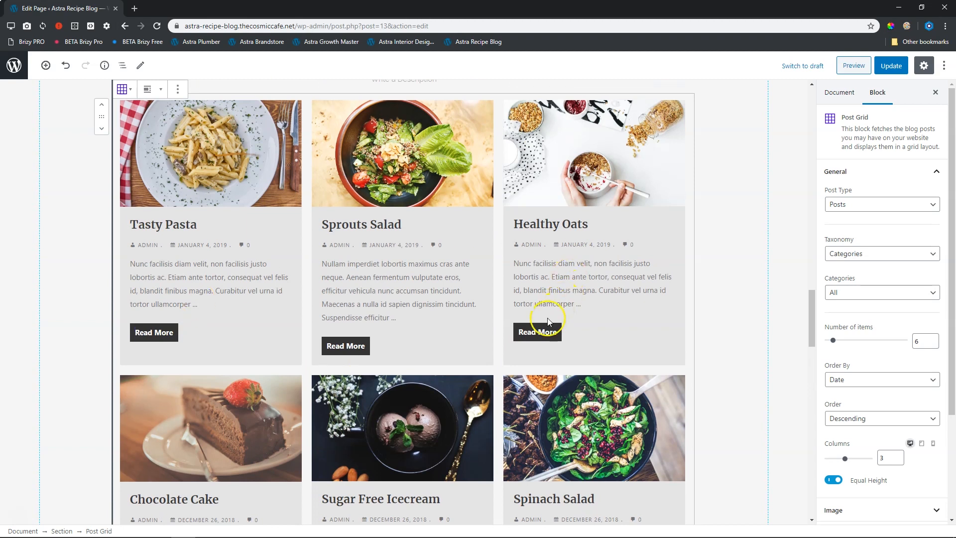
scroll(548, 322, "down", 3)
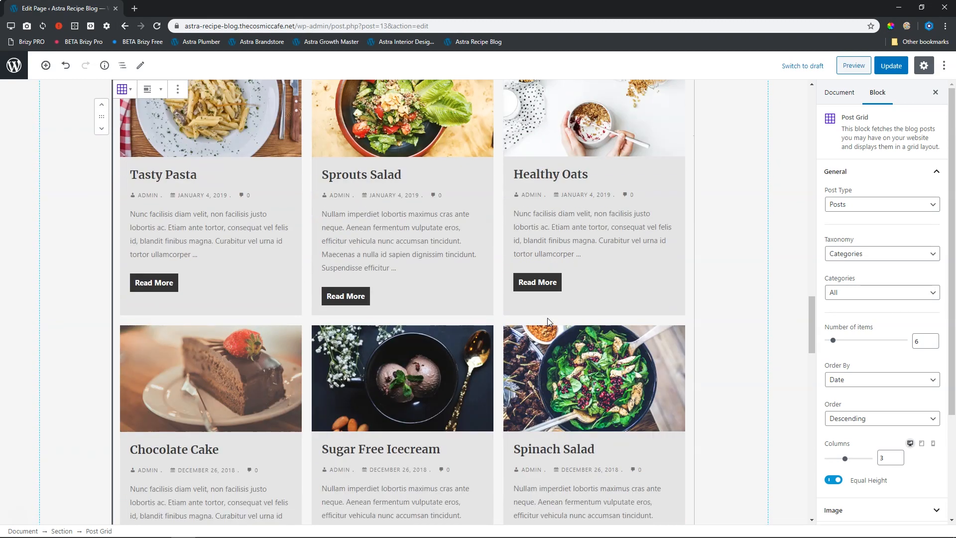
scroll(548, 319, "up", 2)
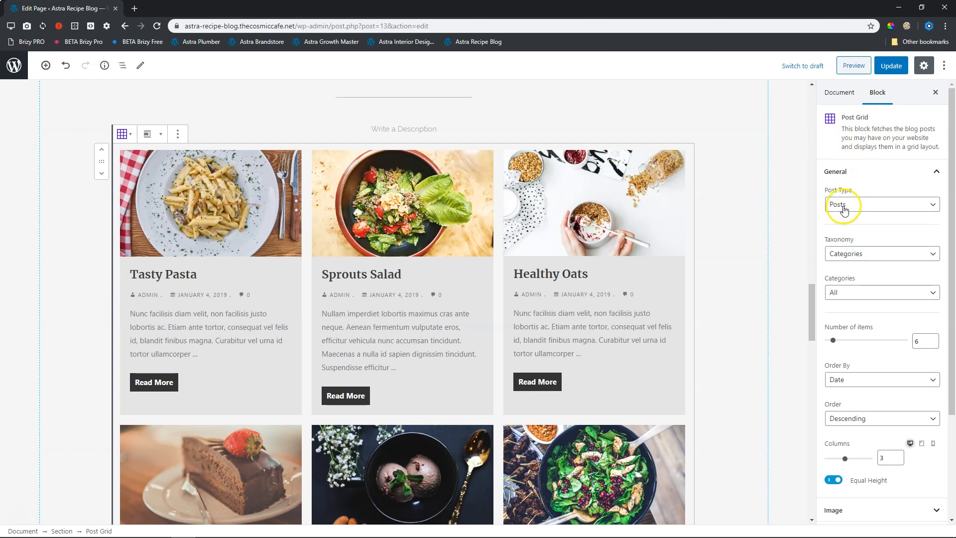
Check the Post Type options, keeping Posts, and set the post grid's number of items to 3.
left_click(877, 206)
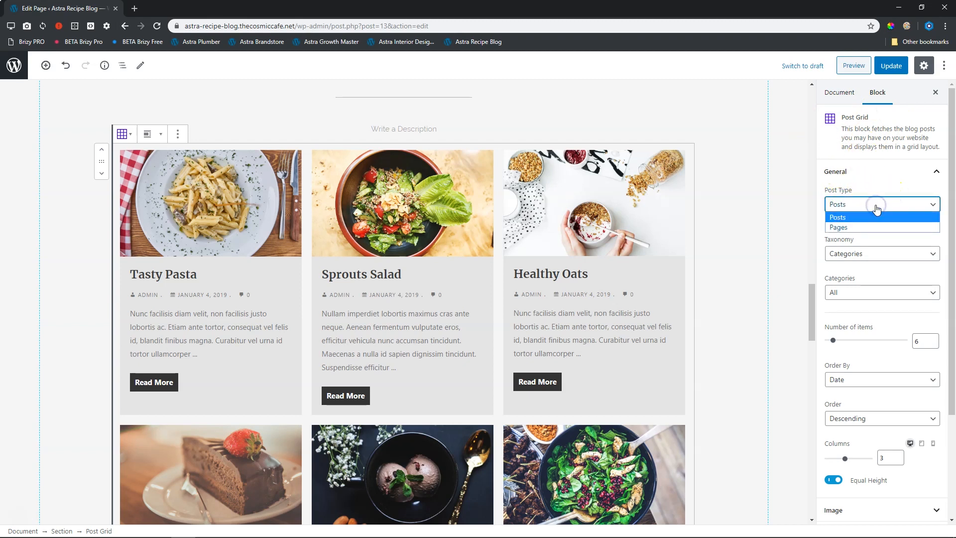
left_click(876, 205)
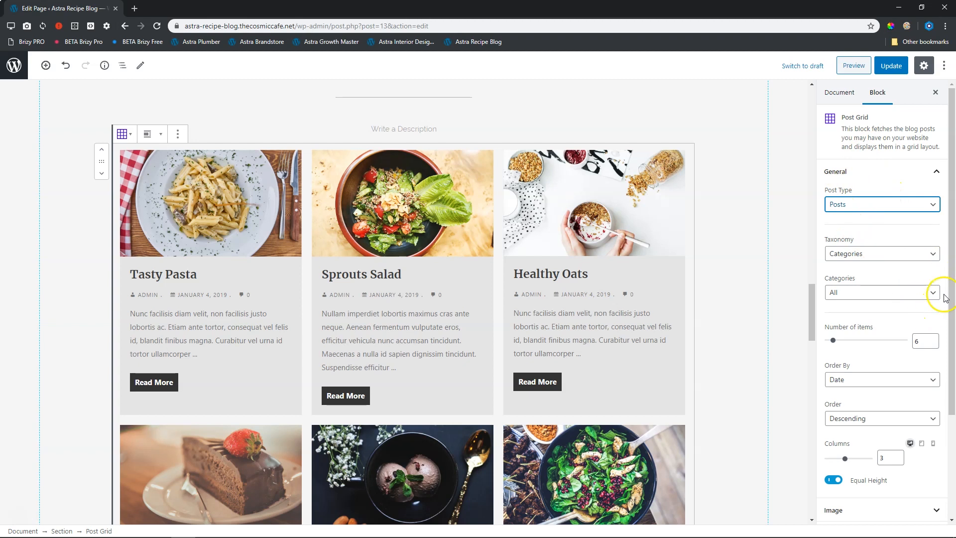
left_click_drag(952, 233, 952, 297)
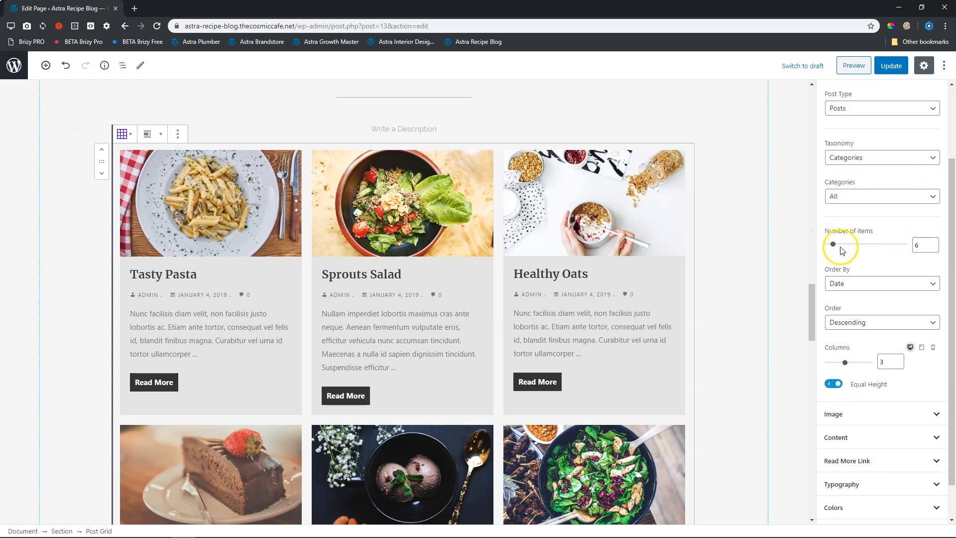
left_click(933, 248)
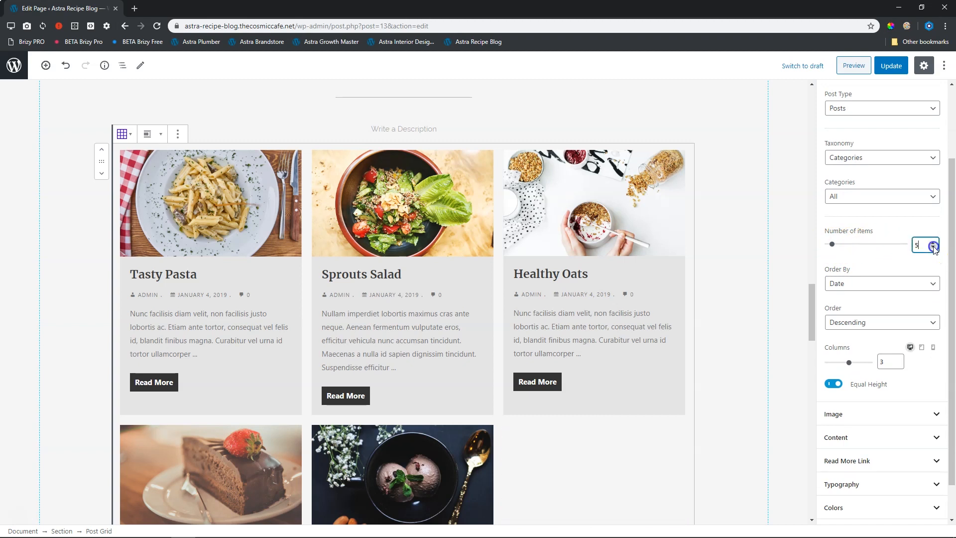
left_click(934, 248)
left_click(934, 248)
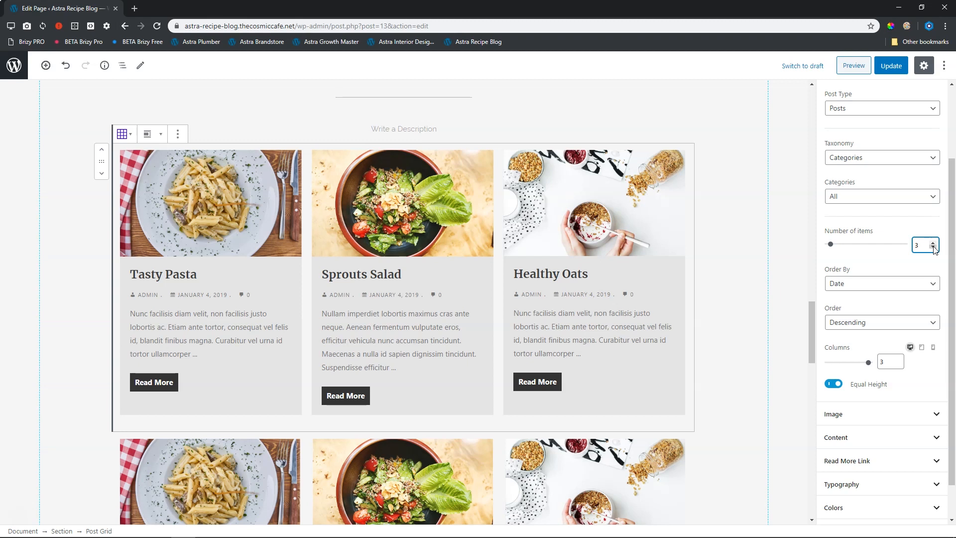
Try the post grid with 4 items in 2 columns and review the resulting layout.
left_click(917, 245)
left_click(849, 363)
left_click_drag(850, 363, 842, 363)
scroll(869, 383, "down", 1)
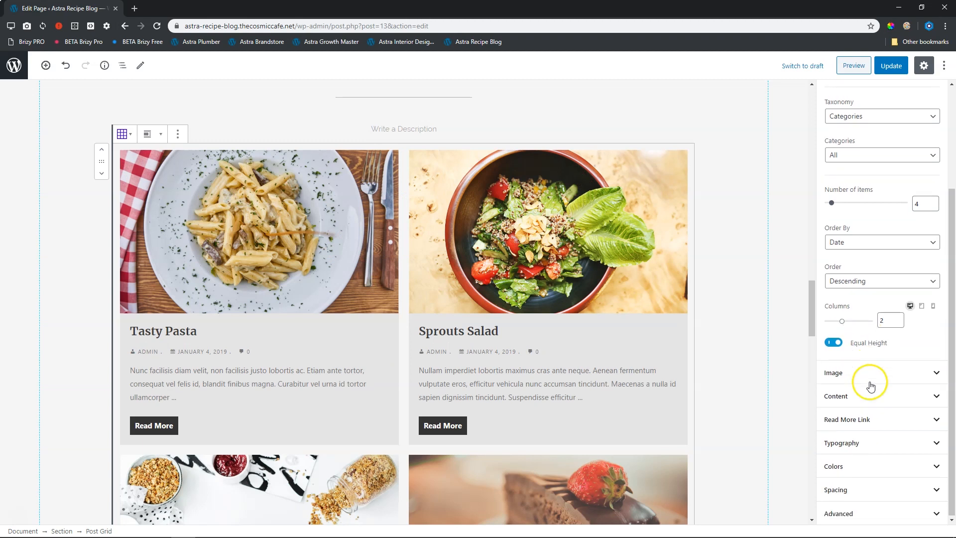
scroll(565, 381, "down", 5)
scroll(565, 380, "up", 4)
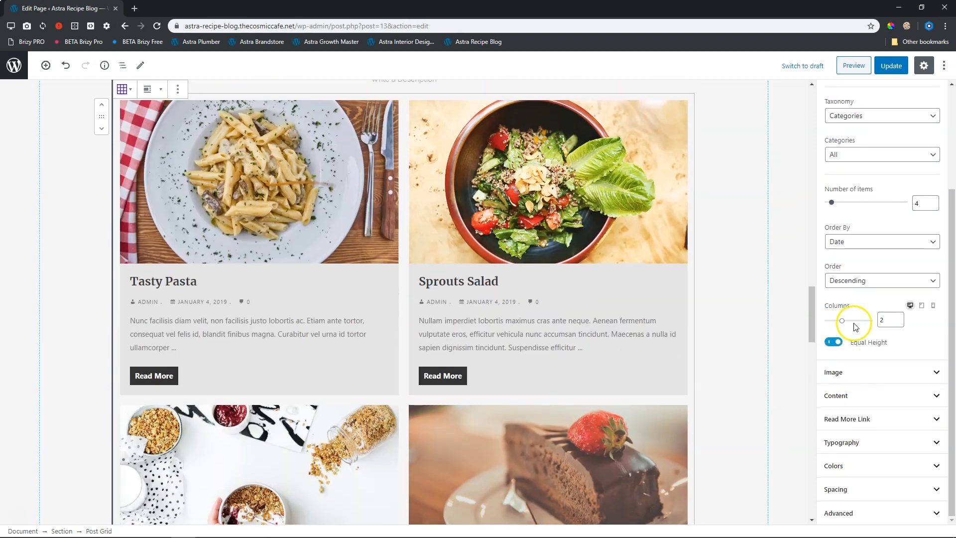
Set the post grid to 3 columns and 3 items, and turn off Equal Height.
left_click_drag(845, 323, 855, 320)
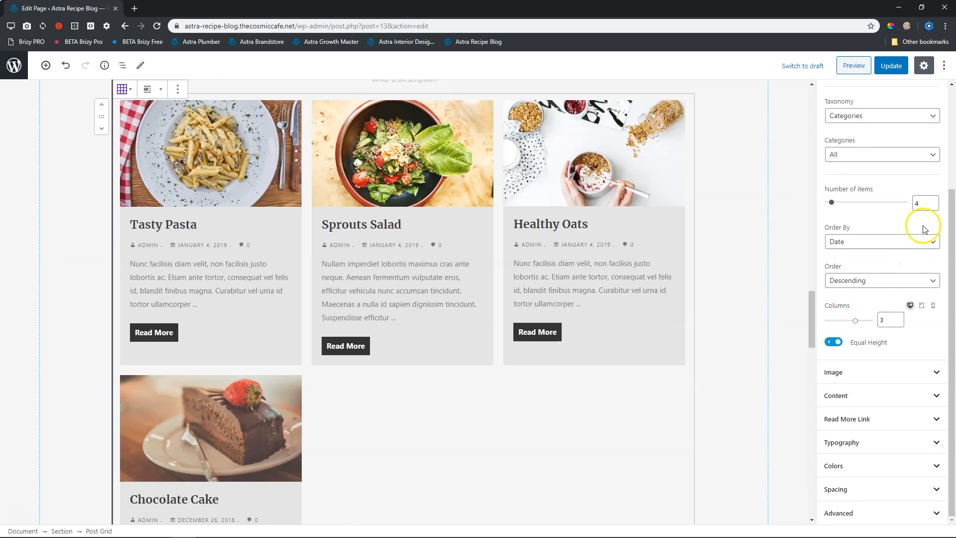
left_click(934, 206)
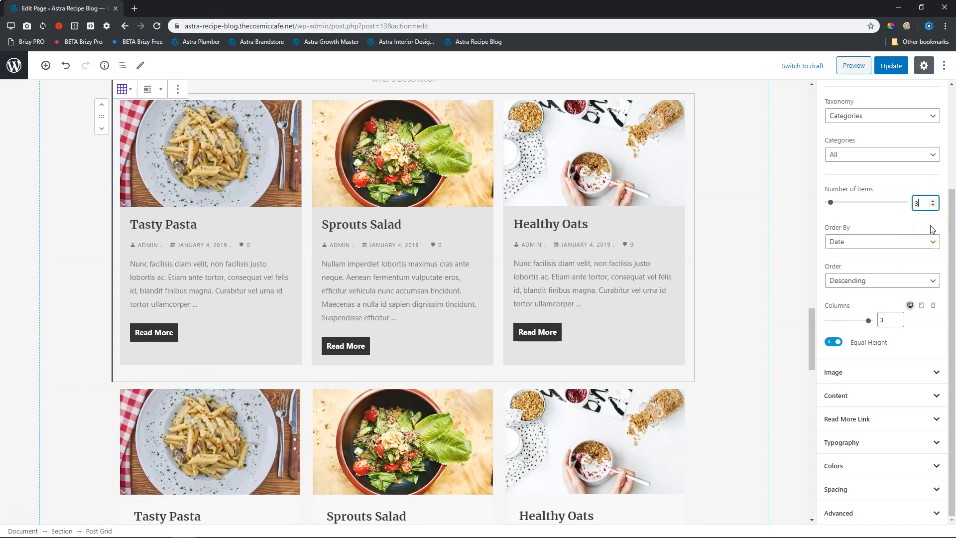
left_click(834, 343)
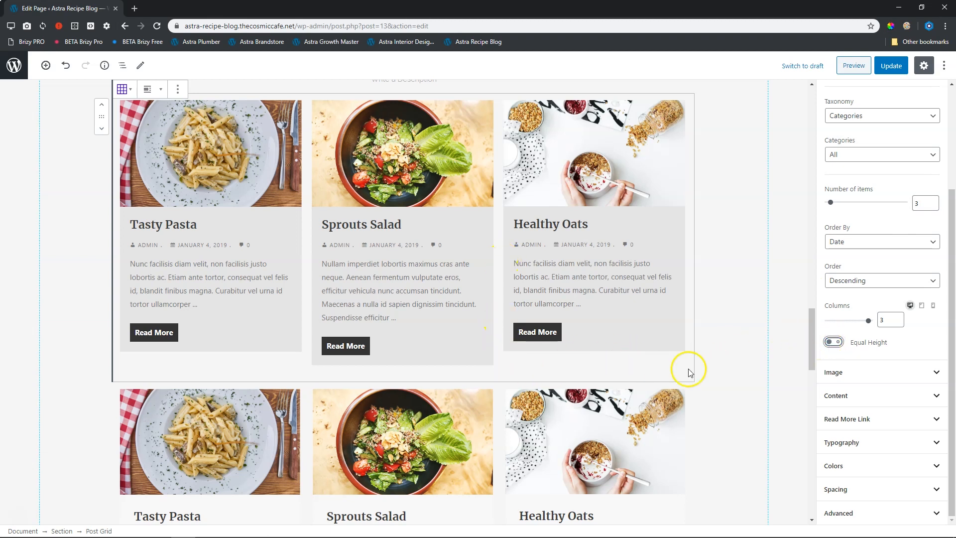
Compare the post grid's cards with Equal Height on and off, and leave Equal Height on.
left_click(832, 342)
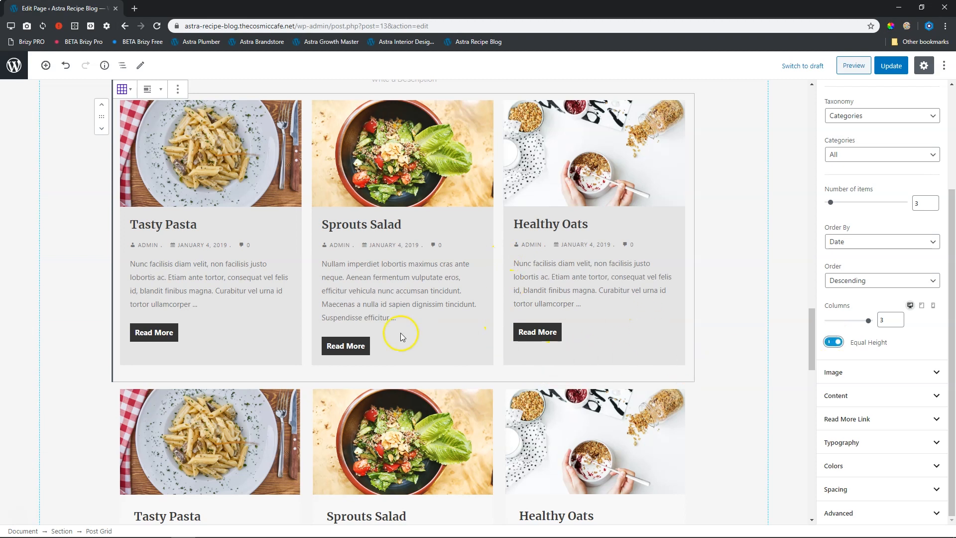
left_click(834, 342)
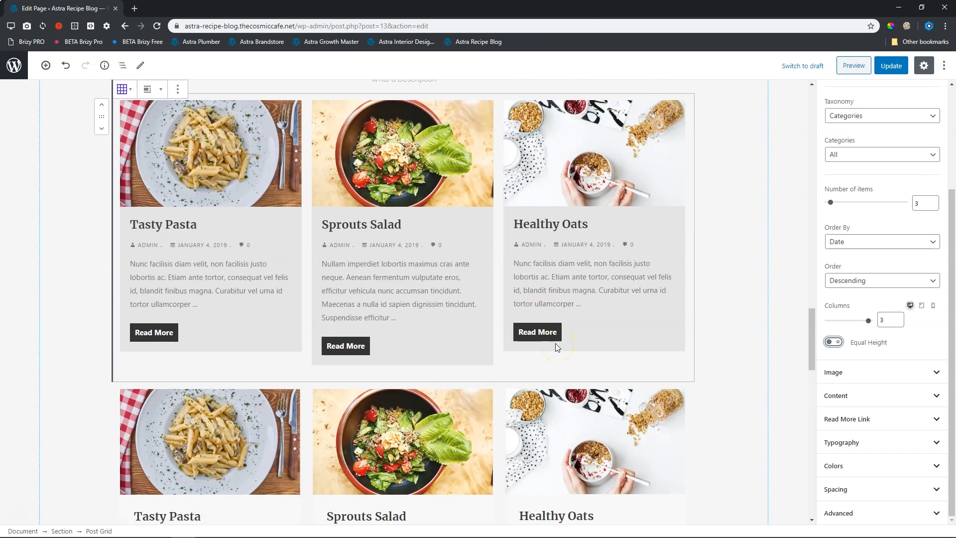
left_click(831, 343)
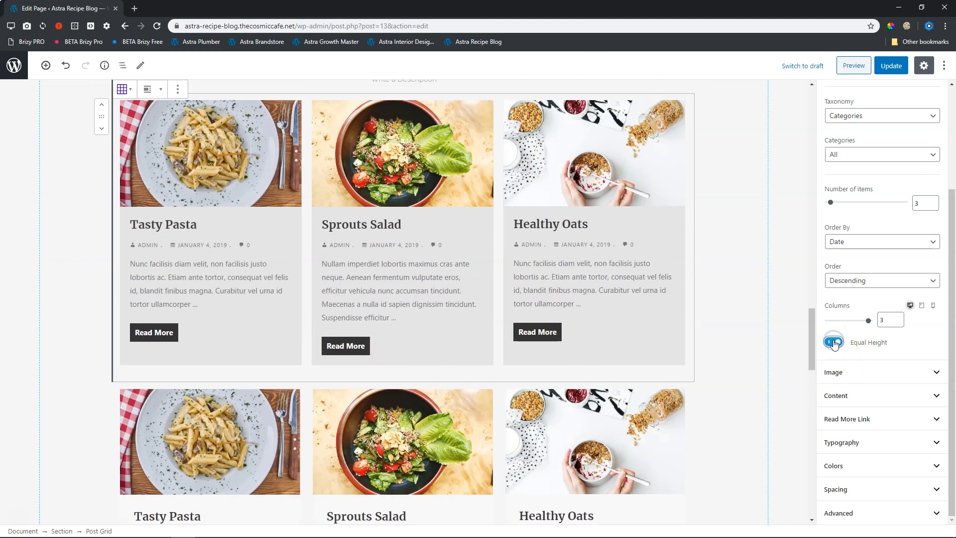
scroll(833, 374, "up", 3)
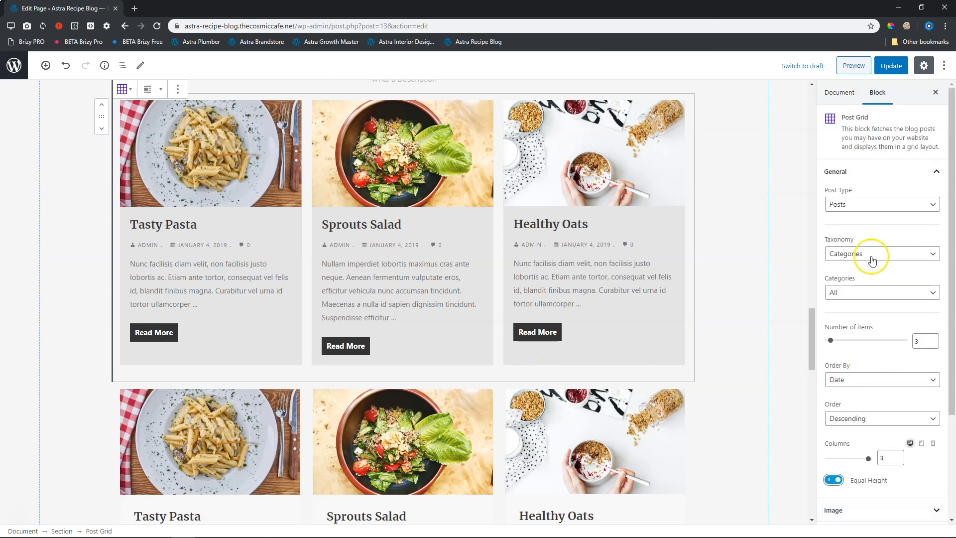
left_click(881, 174)
Try the post grid without featured images, and show the featured images again.
left_click(881, 195)
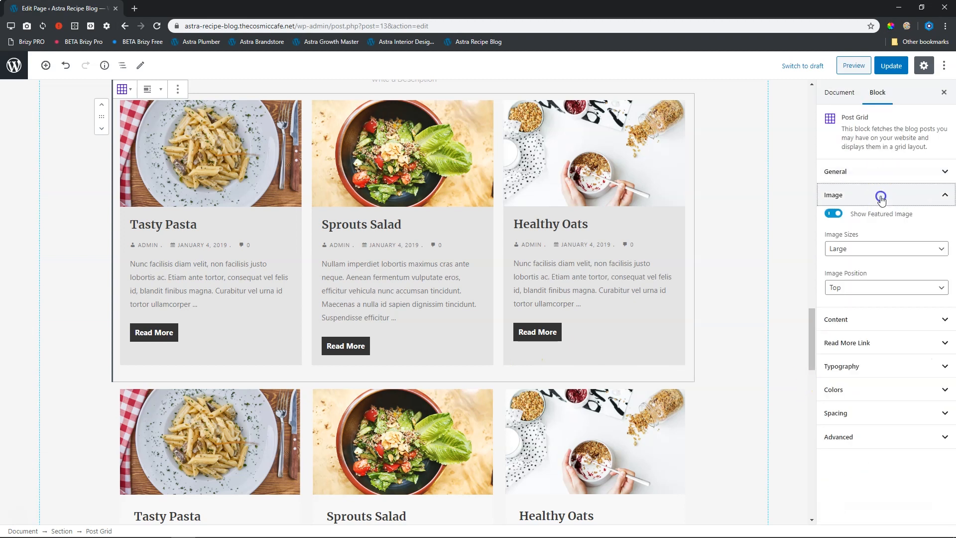
left_click(837, 215)
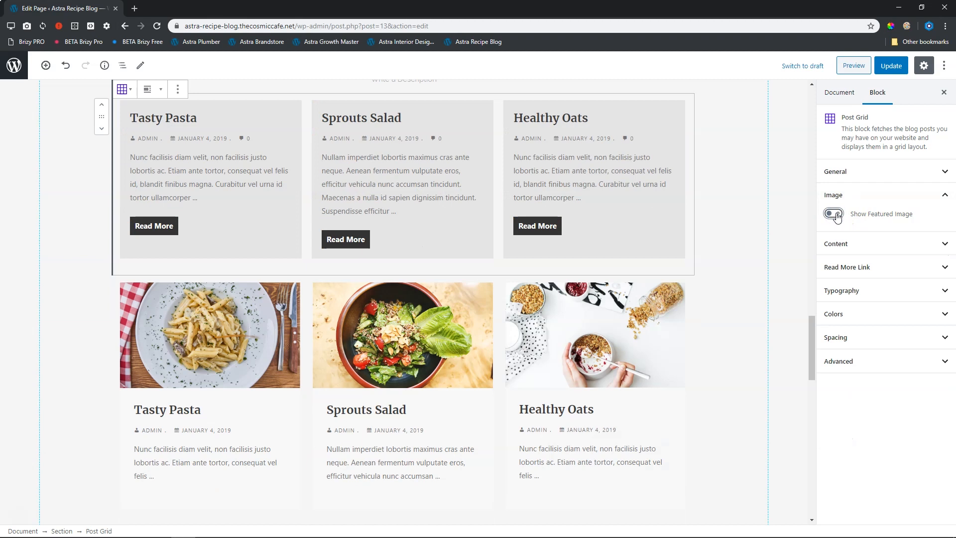
left_click(837, 215)
Try the Background image position with a light grey #eeeeee overlay at 85 opacity.
left_click(838, 287)
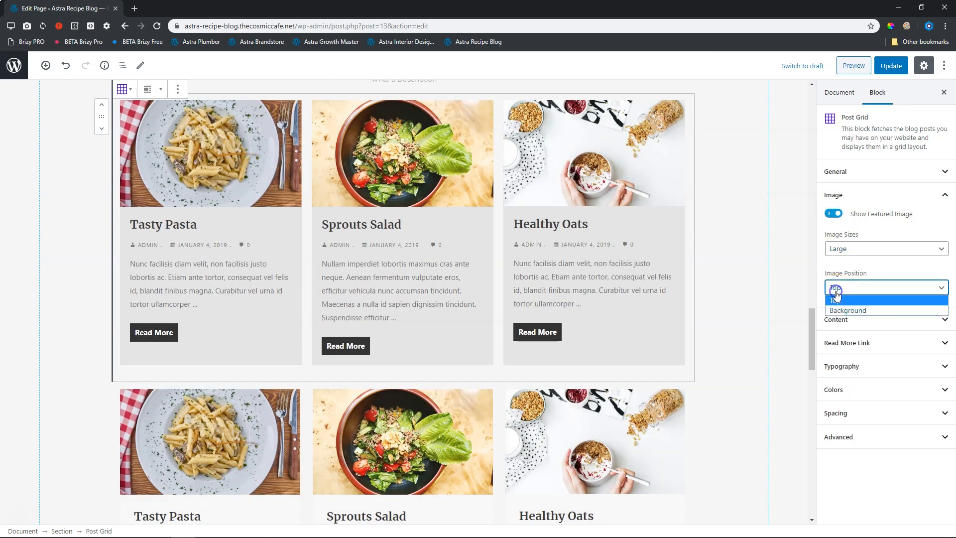
left_click(840, 309)
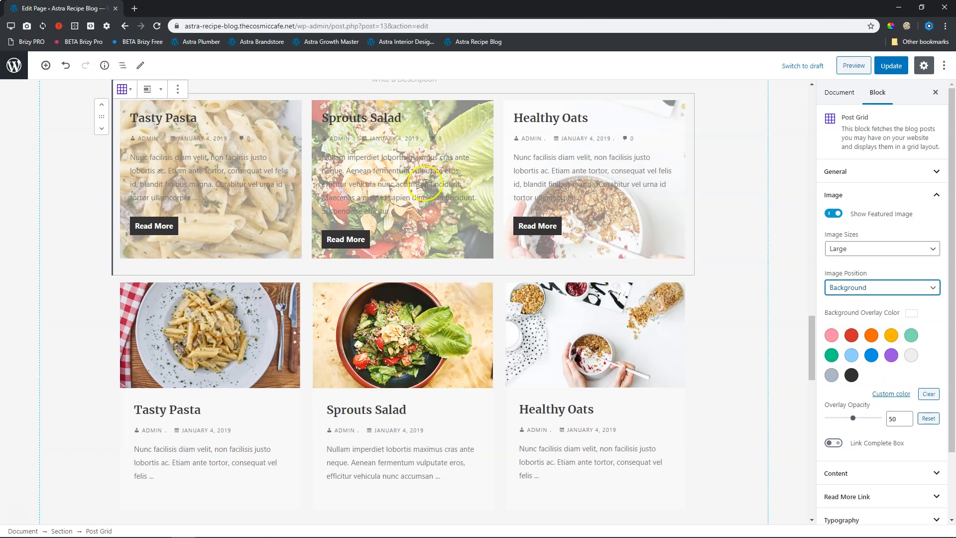
left_click(913, 357)
left_click(913, 358)
left_click(902, 396)
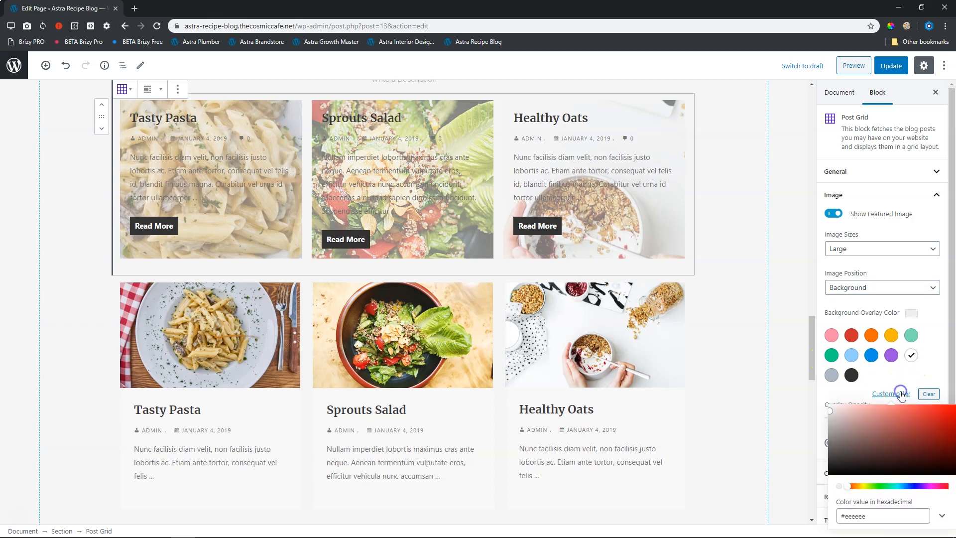
left_click(920, 376)
left_click_drag(841, 419, 871, 422)
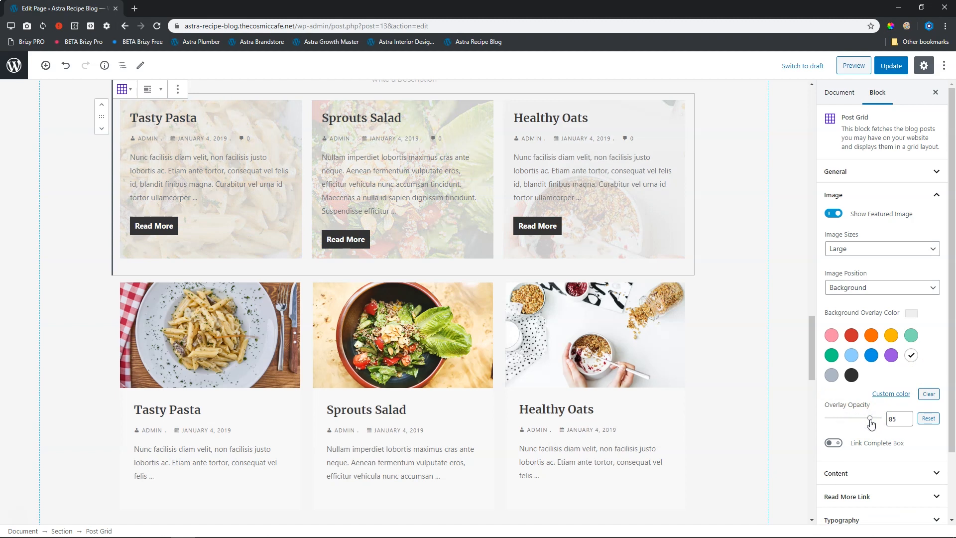
Return the post grid's image position to Top and close the image settings.
left_click(838, 288)
left_click(840, 298)
left_click(855, 195)
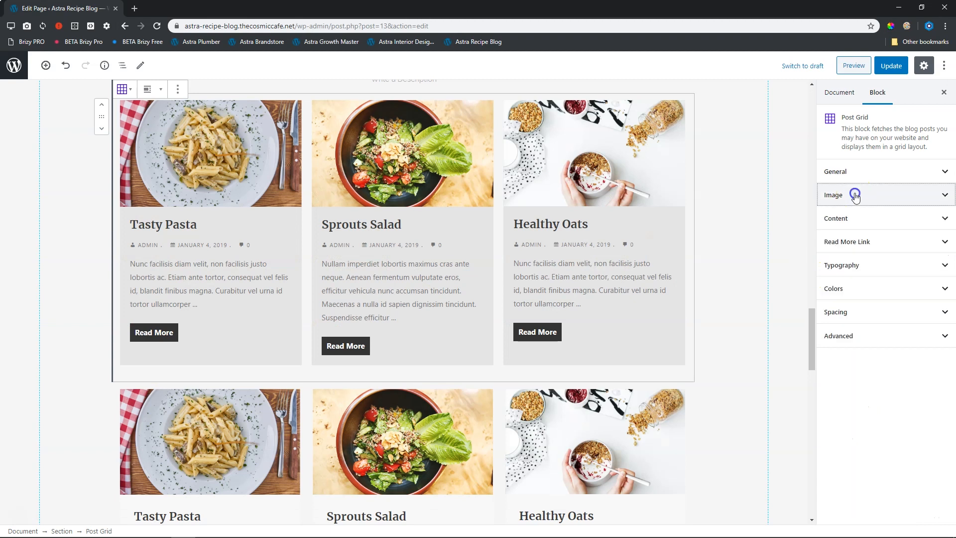
Hide the author in the post grid's content, comparing the cards with Show Author on and off.
left_click(858, 225)
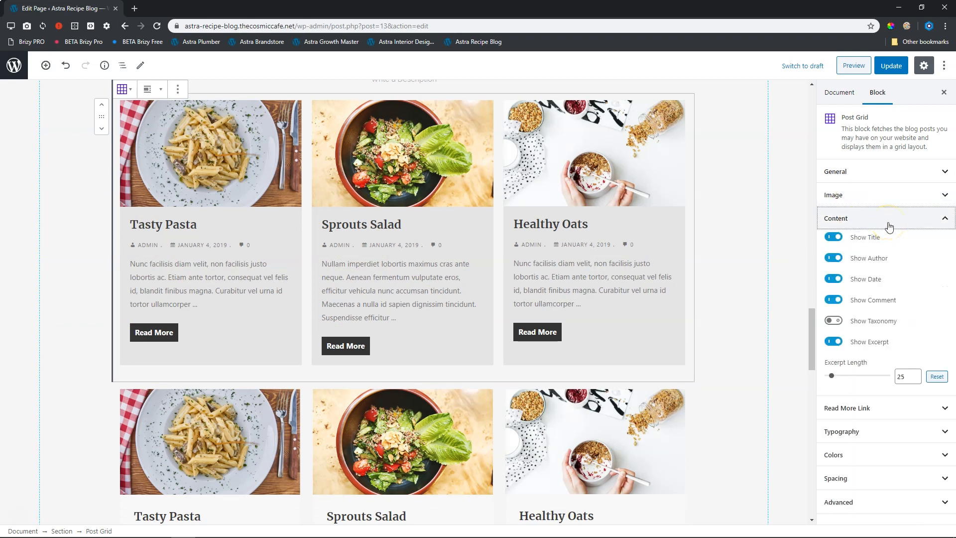
left_click(834, 258)
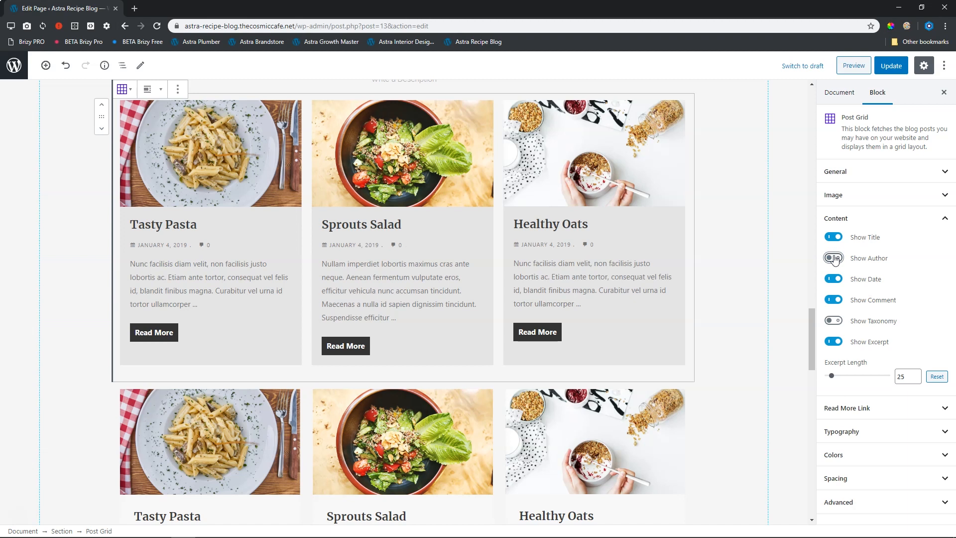
scroll(736, 271, "up", 15)
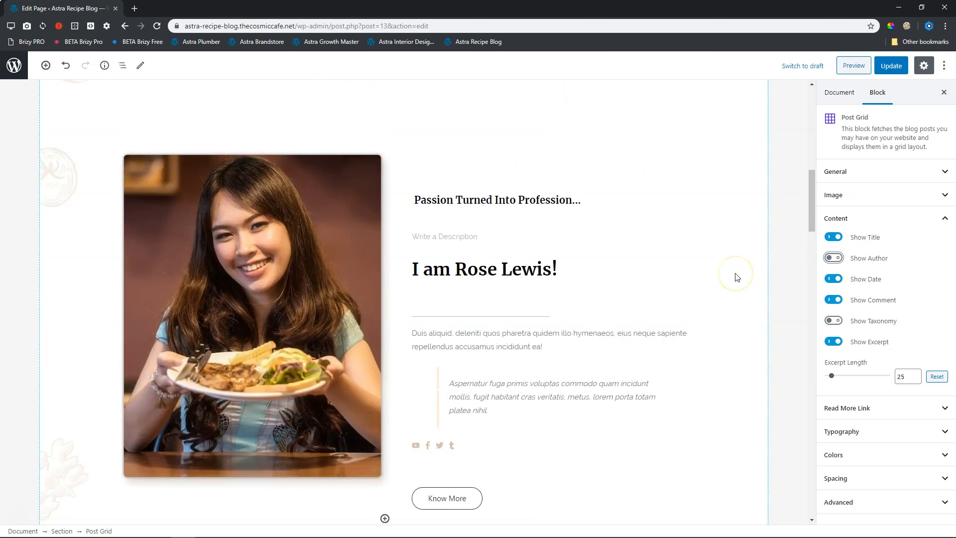
scroll(736, 278, "down", 15)
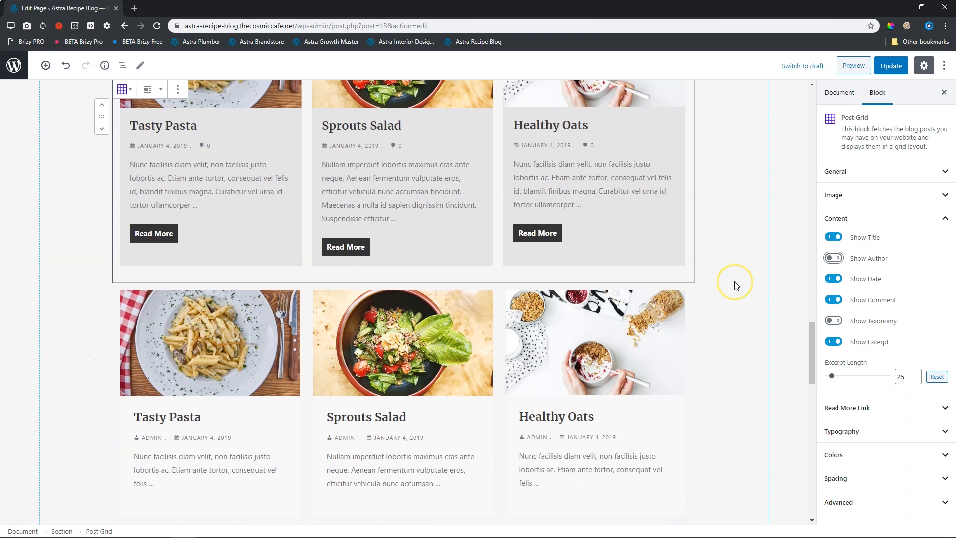
scroll(736, 285, "down", 2)
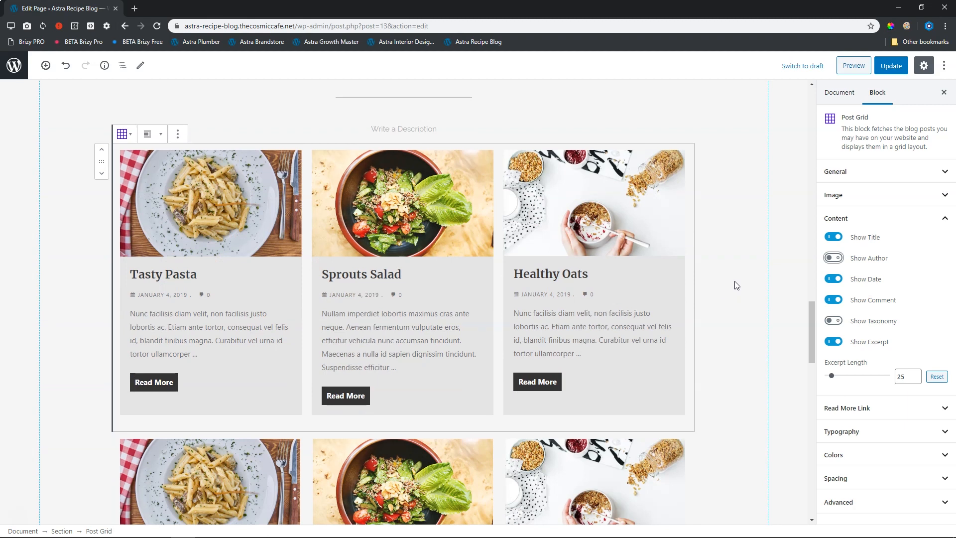
left_click(840, 261)
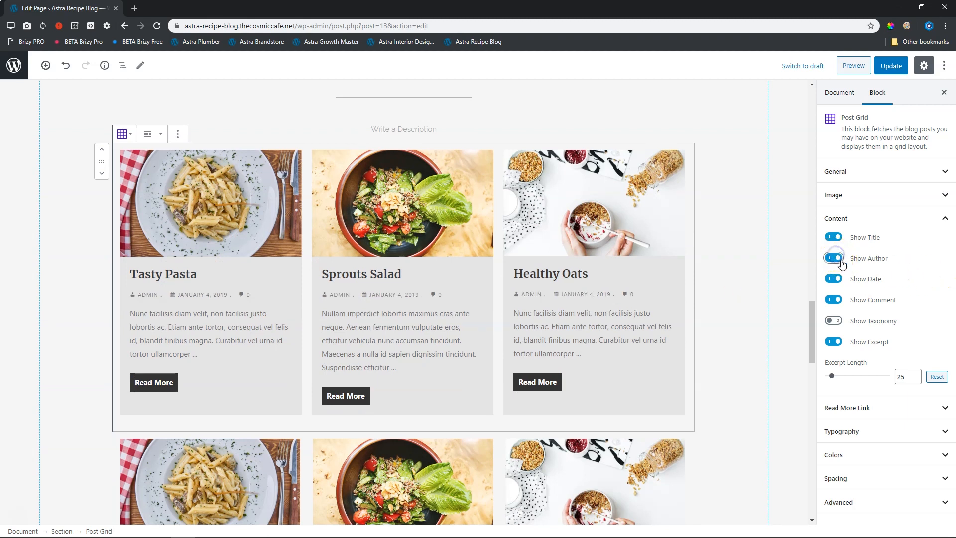
left_click(840, 259)
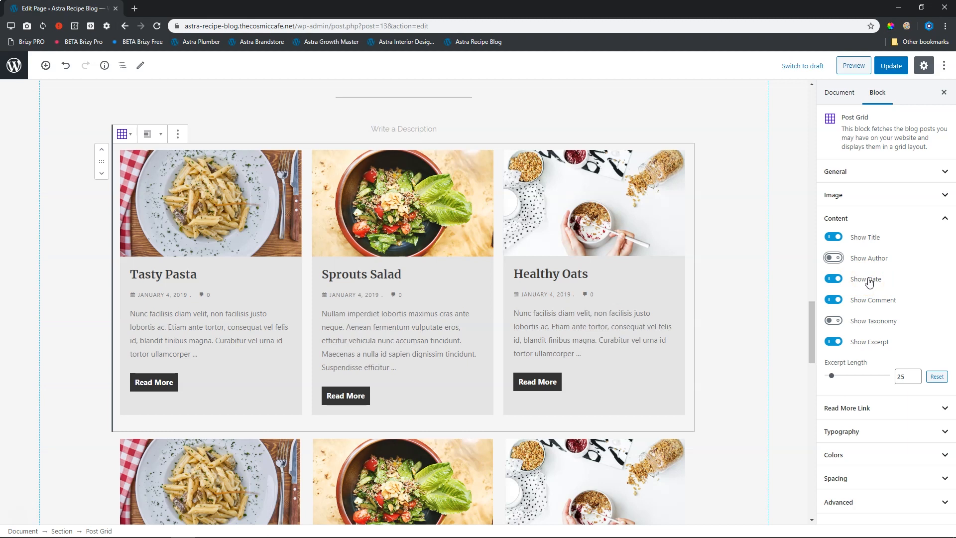
Try the comment and taxonomy display options, leaving comments shown and taxonomy hidden.
left_click(832, 302)
left_click(839, 321)
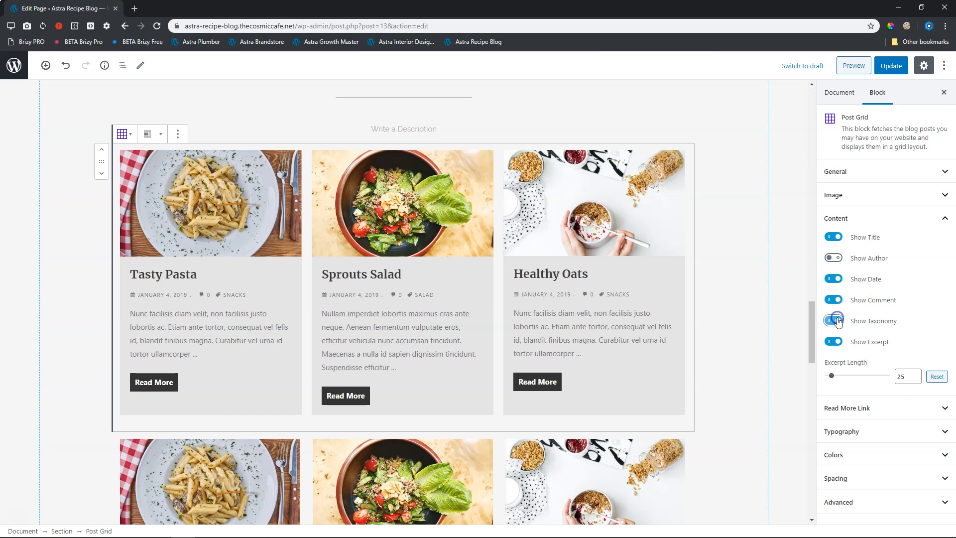
left_click(839, 321)
Try hiding the excerpt, show it again, and increase the excerpt length beyond 25.
left_click(834, 343)
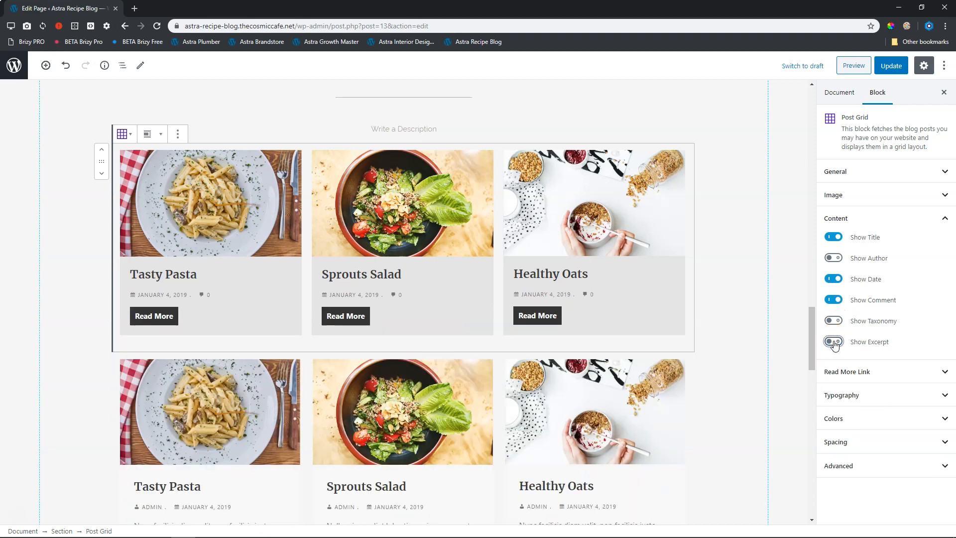
left_click(834, 342)
left_click_drag(834, 377, 833, 381)
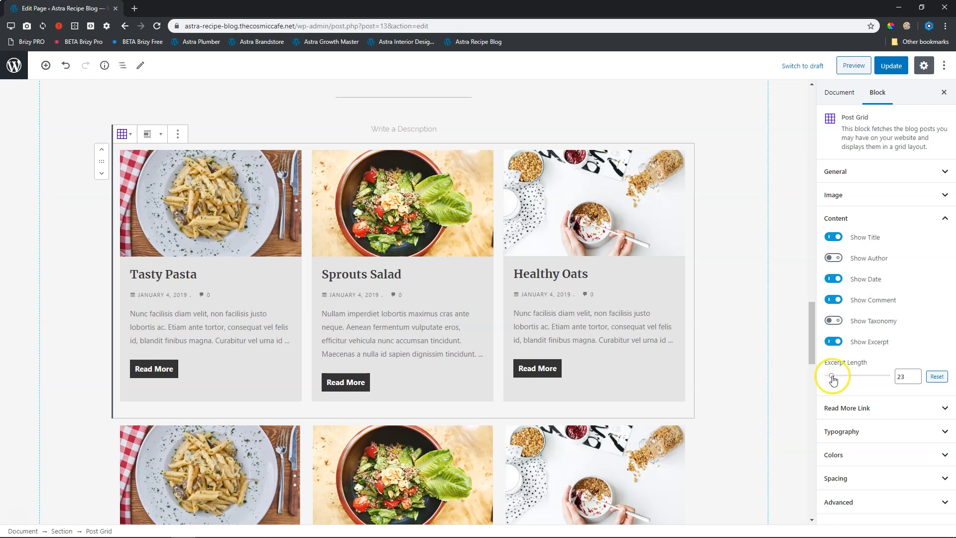
left_click(852, 219)
Set the Read More button's padding to 9 px vertical and 22 px horizontal, and make its background orange.
left_click(851, 242)
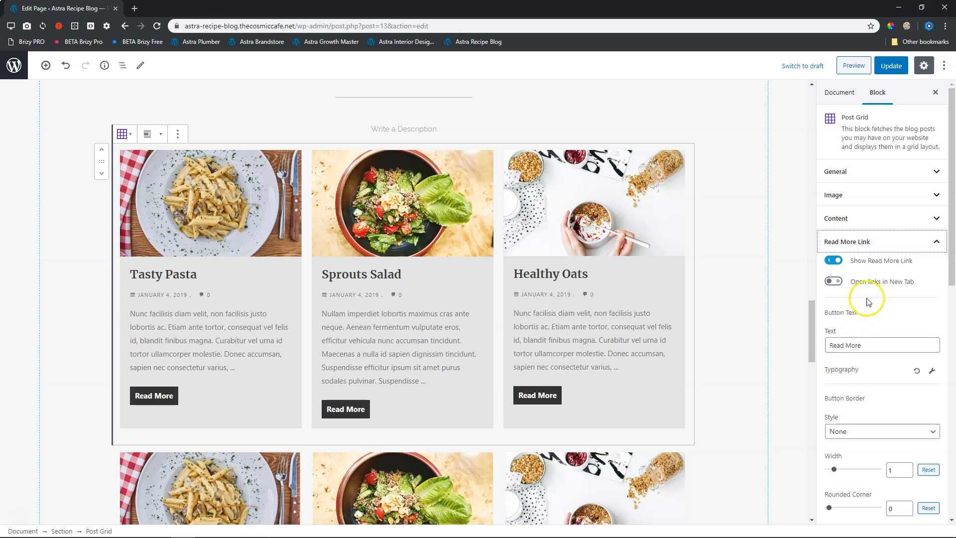
scroll(867, 303, "down", 5)
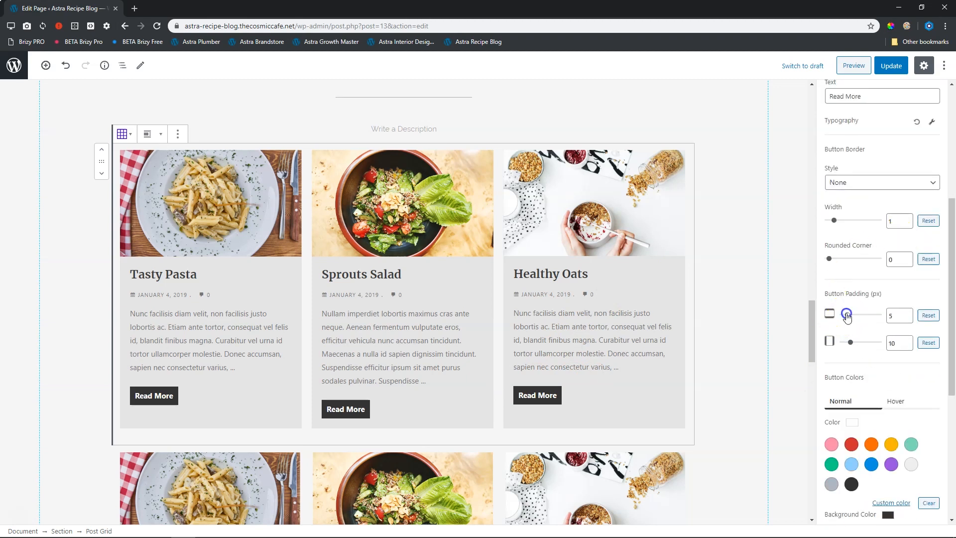
left_click_drag(848, 315, 858, 342)
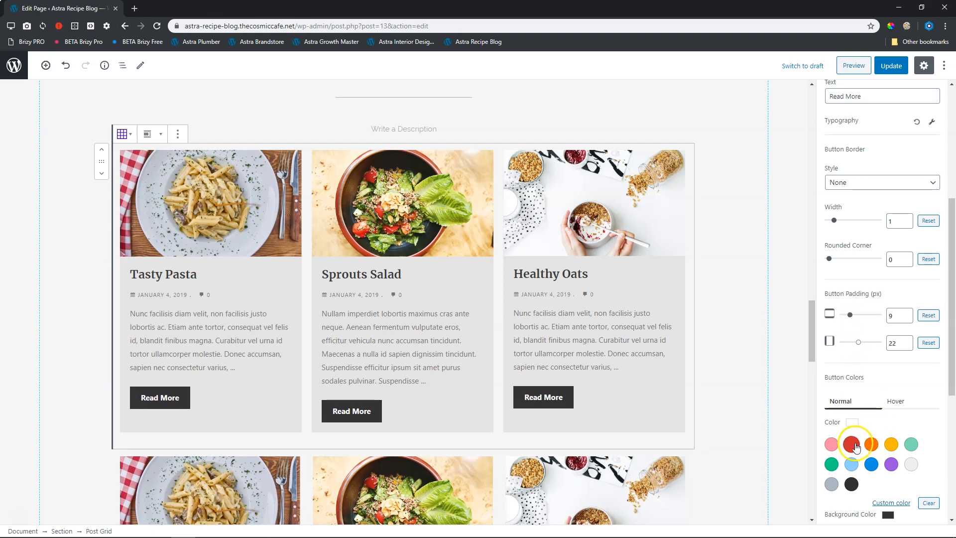
left_click(873, 445)
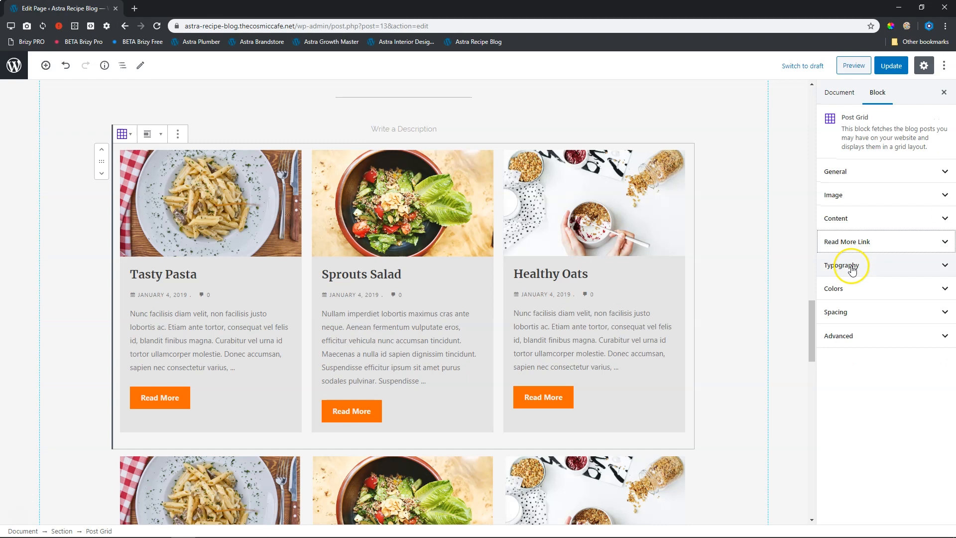
Look over the typography settings for the post grid's title, meta and excerpt.
left_click(852, 268)
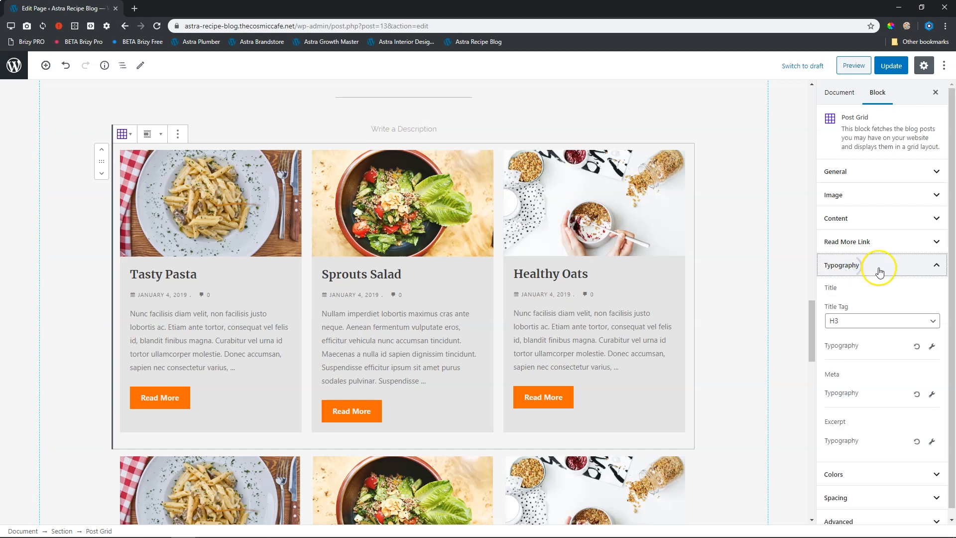
left_click(874, 257)
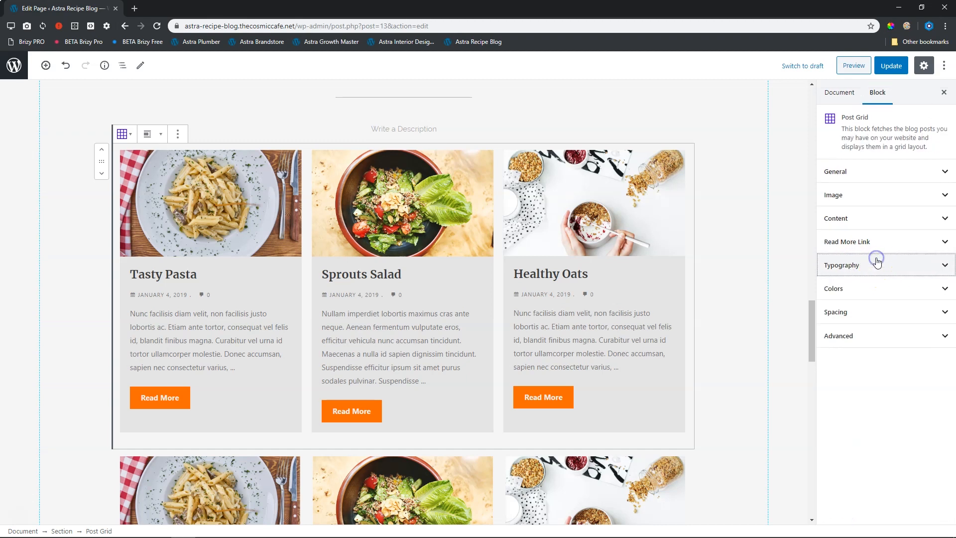
Try light grey and blue-grey card backgrounds, clear the blog background color, and compare the result with the existing cards below.
left_click(879, 289)
scroll(880, 295, "down", 3)
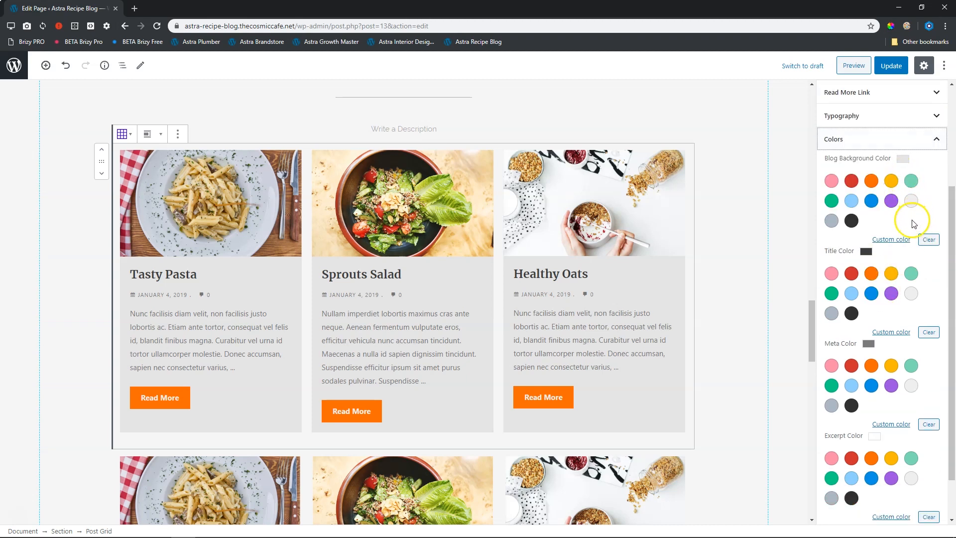
left_click(912, 203)
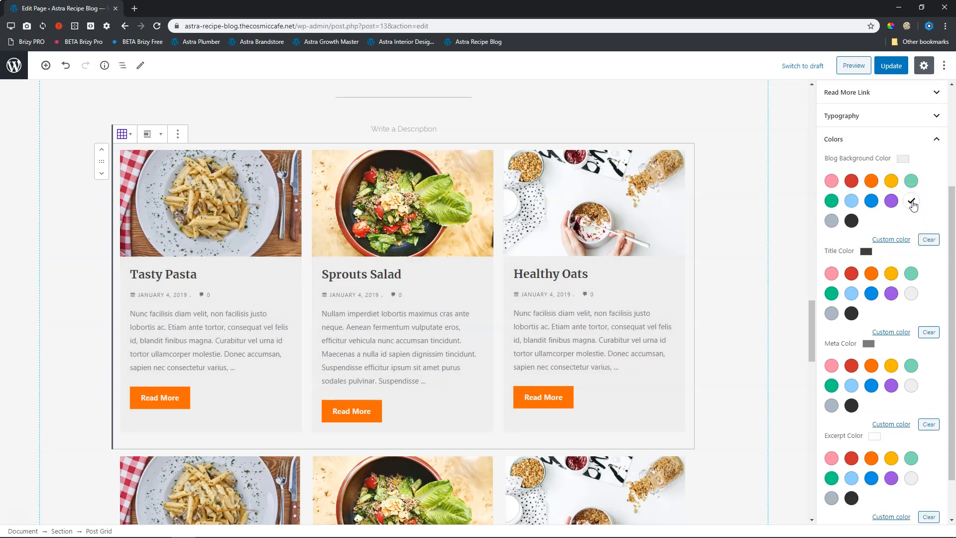
left_click(911, 180)
left_click(833, 221)
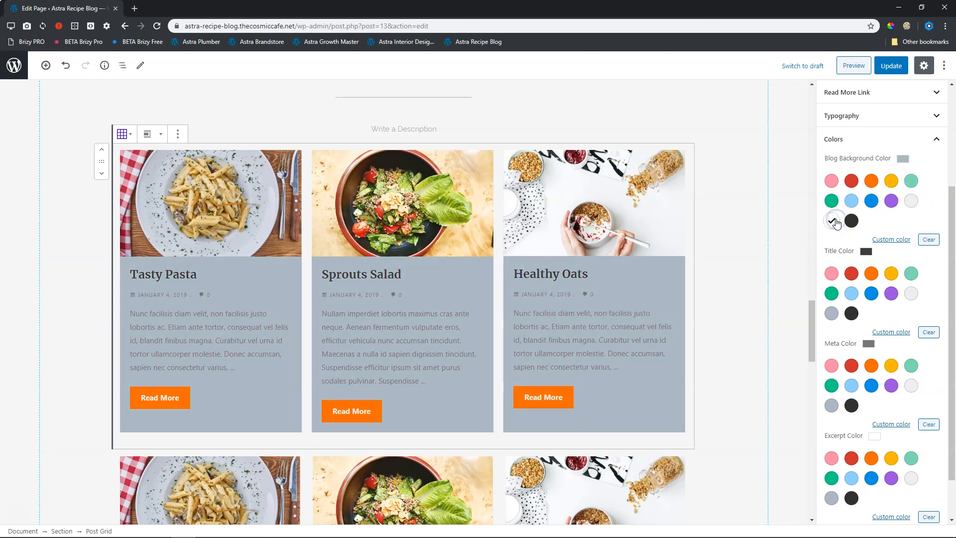
left_click(928, 239)
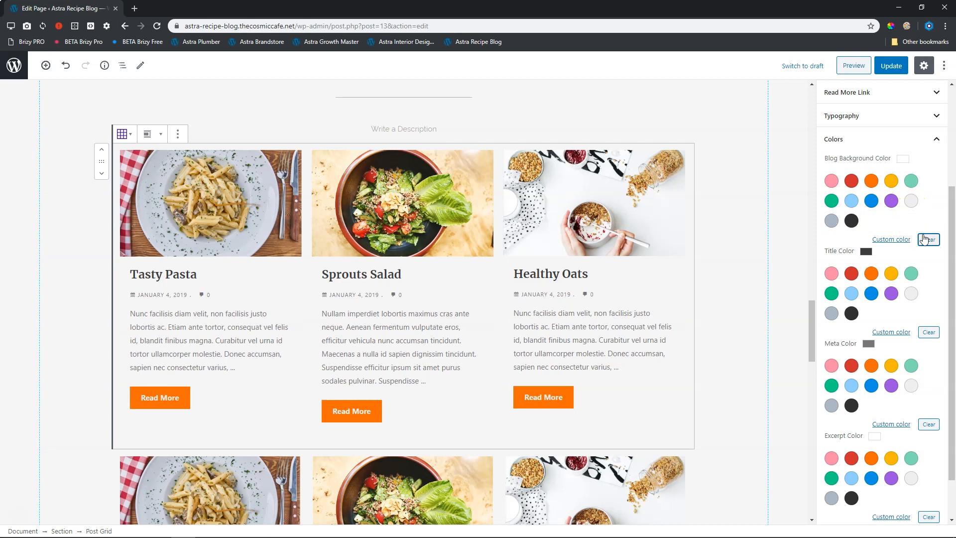
scroll(744, 259, "down", 5)
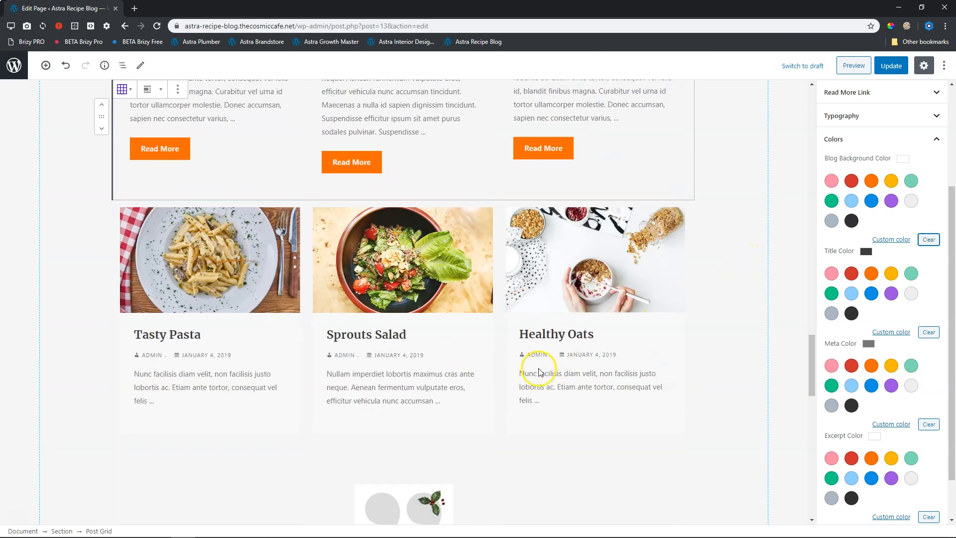
scroll(552, 369, "up", 3)
scroll(666, 353, "up", 2)
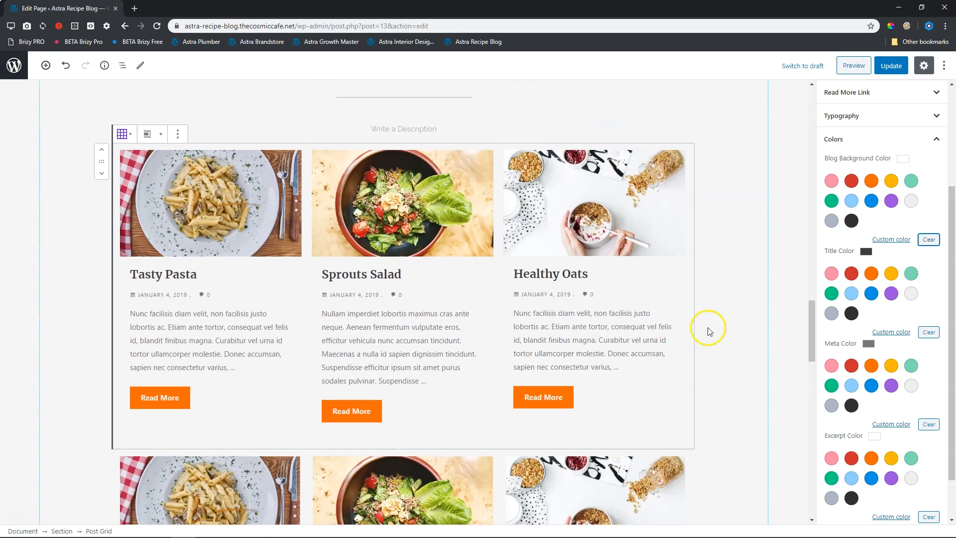
left_click(869, 141)
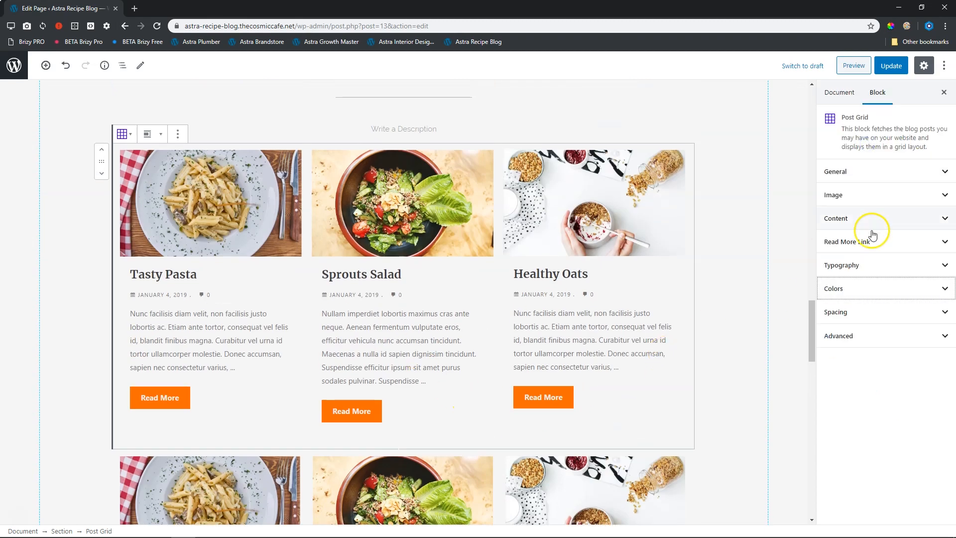
Hide the post grid's Read More link and reduce the excerpt length to 15.
left_click(869, 244)
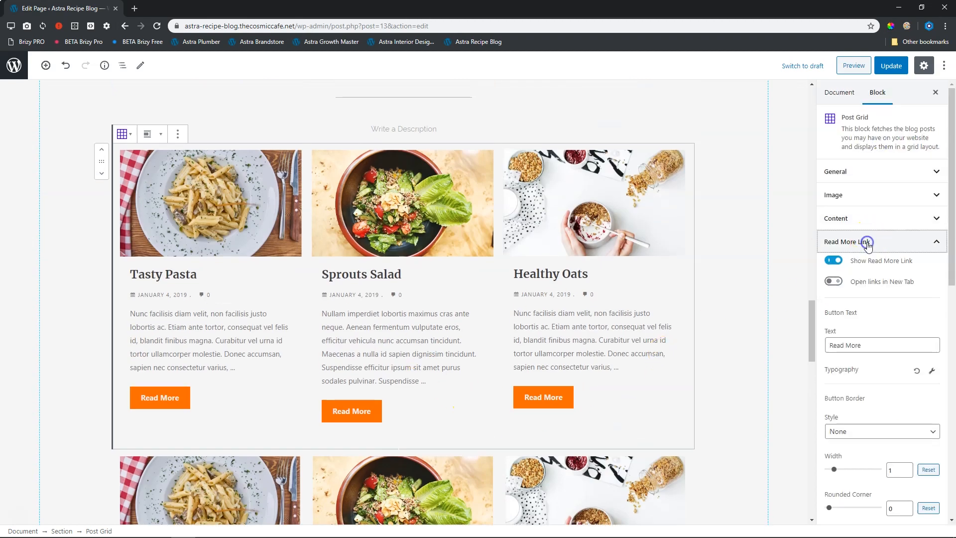
left_click(833, 261)
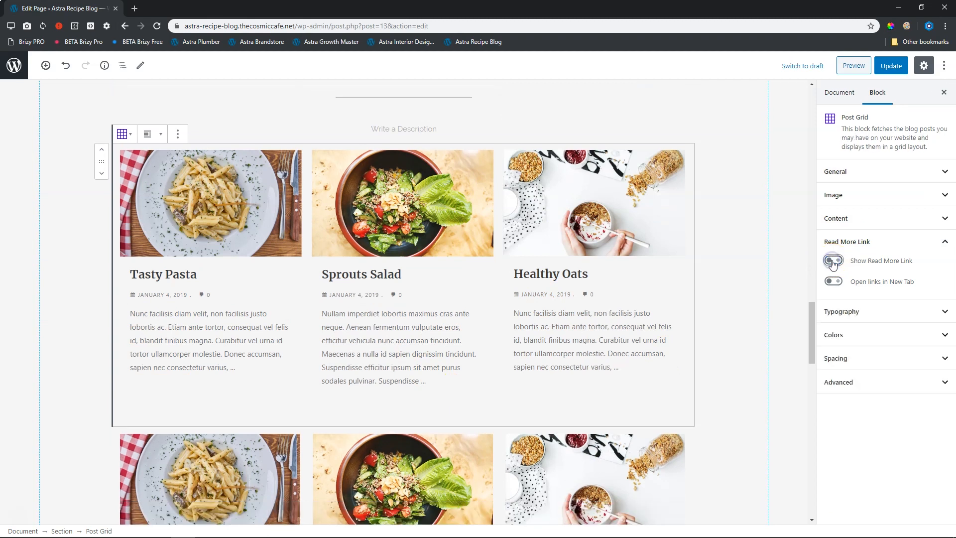
left_click(857, 218)
left_click(907, 378)
left_click(907, 379)
left_click(907, 379)
left_click(908, 379)
left_click(907, 378)
left_click(908, 379)
left_click(907, 379)
left_click(908, 378)
left_click(907, 378)
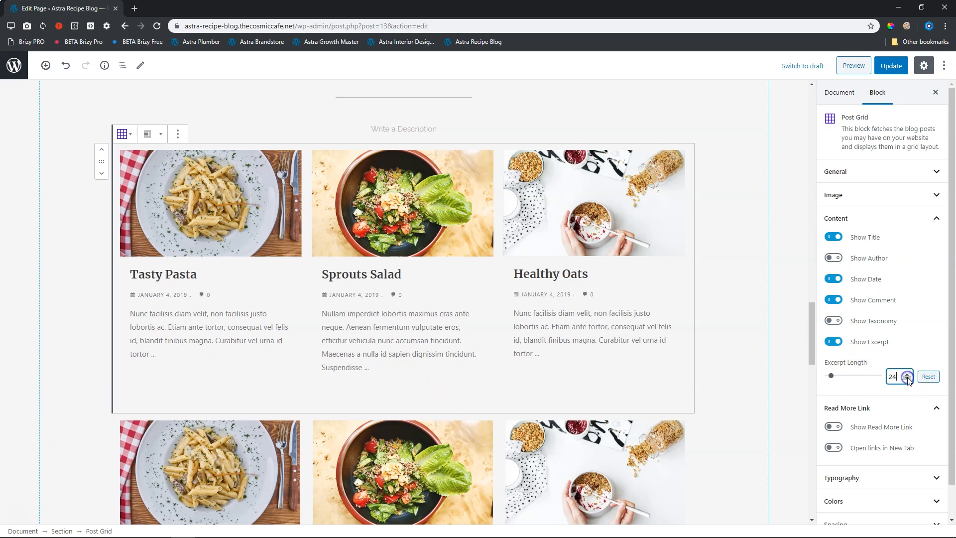
left_click(907, 379)
left_click(908, 379)
left_click(908, 378)
left_click(907, 379)
left_click(908, 378)
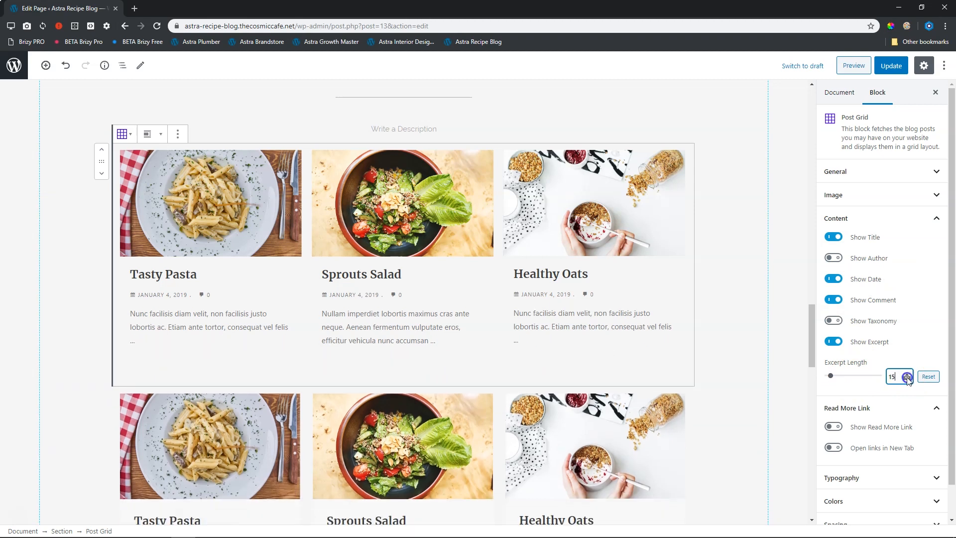
Compare the excerpts with the existing cards below and set the post grid's excerpt length to 17.
scroll(694, 375, "down", 4)
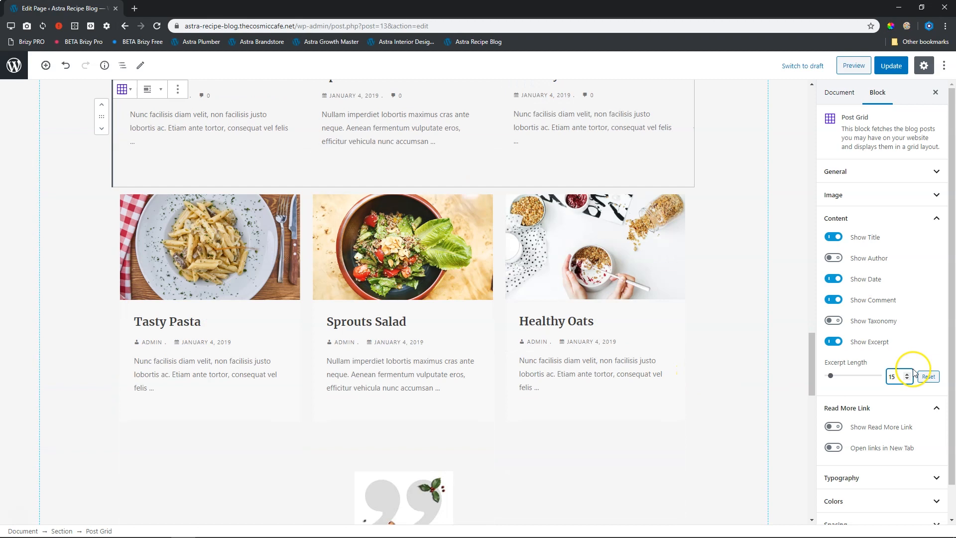
scroll(756, 388, "up", 1)
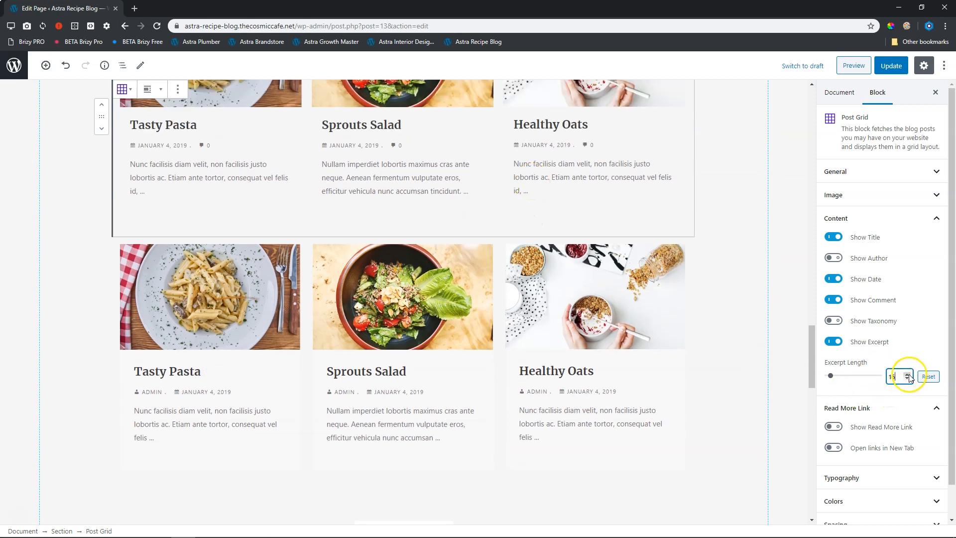
left_click(908, 374)
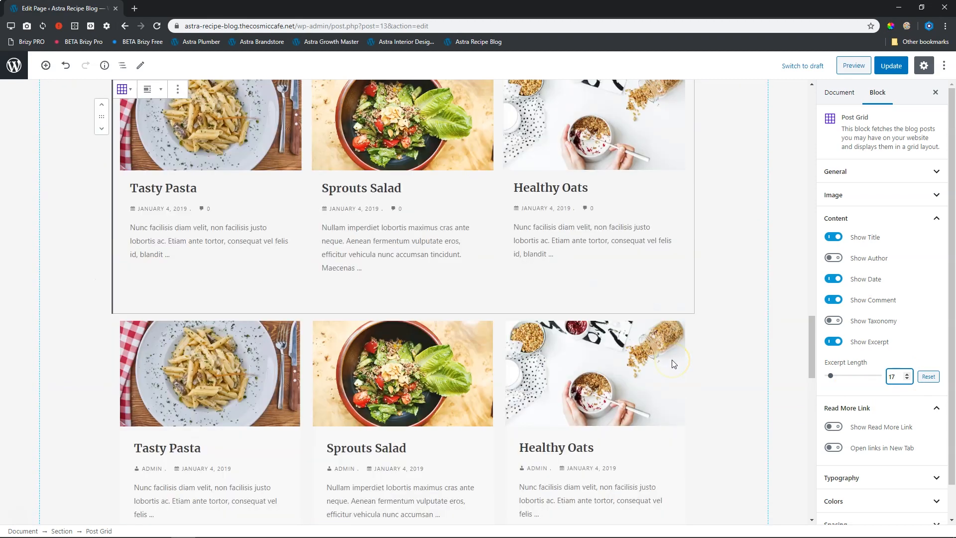
scroll(673, 364, "down", 2)
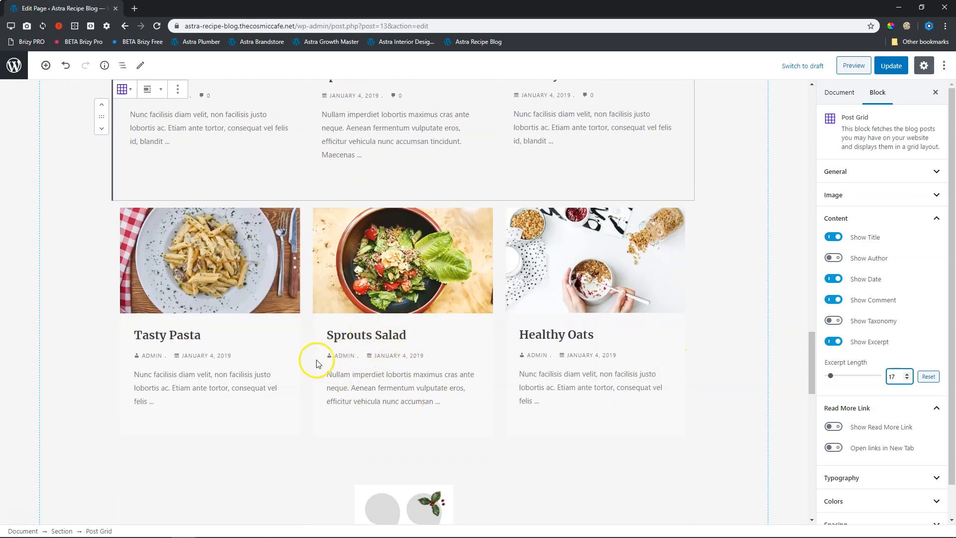
scroll(394, 351, "up", 4)
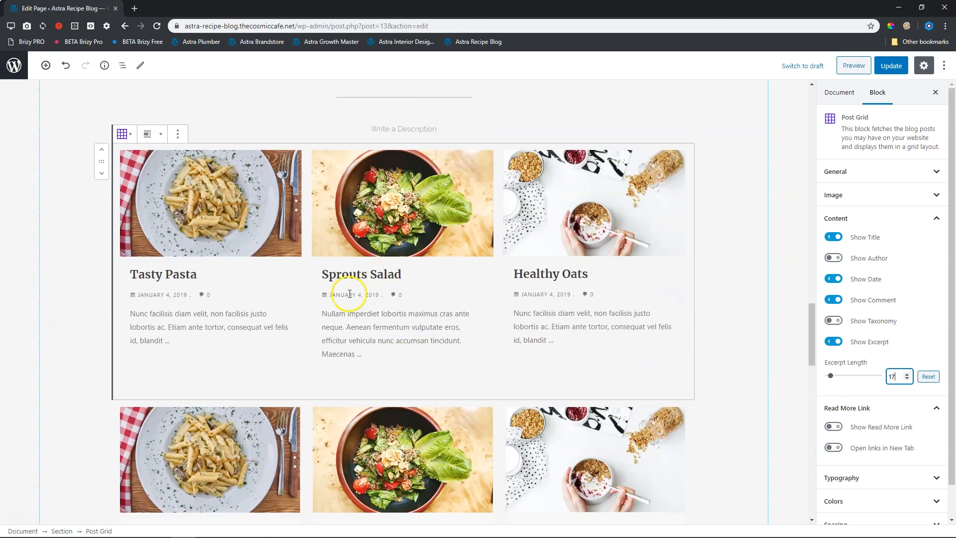
left_click(863, 217)
left_click(862, 242)
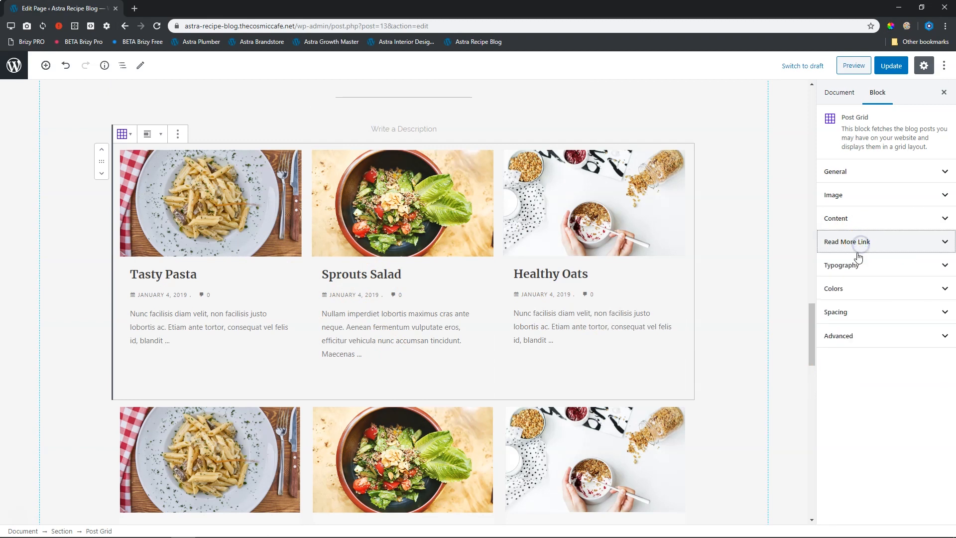
Try a row gap of 50 on the post grid, reset it, and settle on 25.
left_click(852, 312)
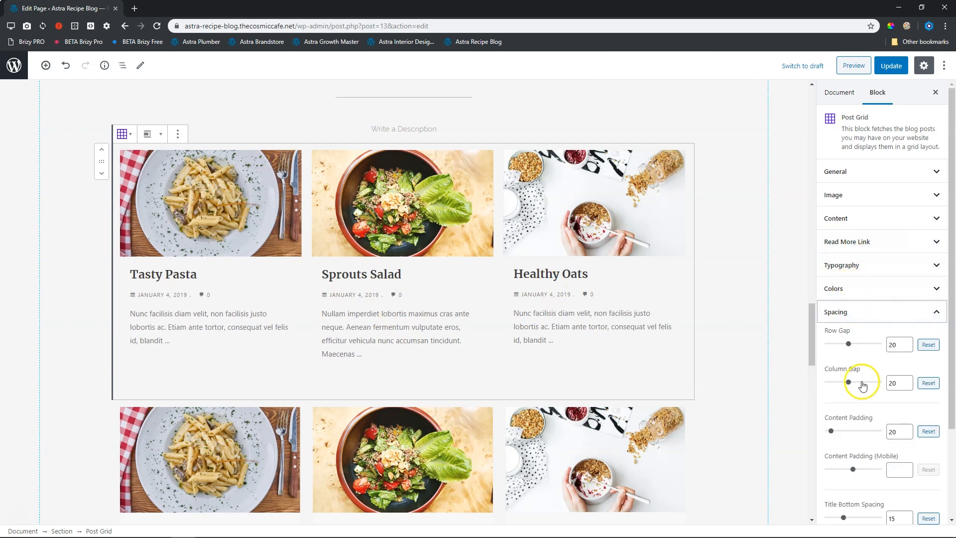
left_click_drag(849, 344, 879, 348)
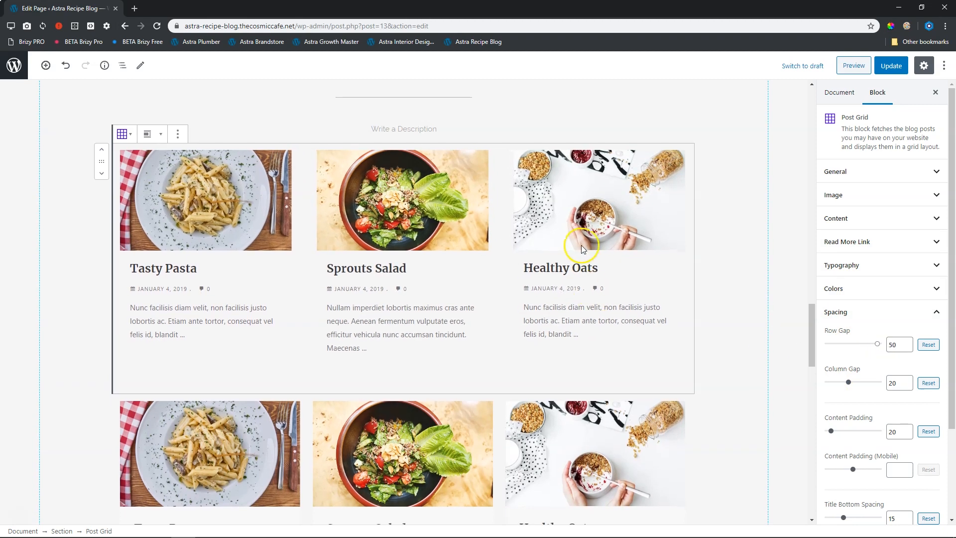
left_click_drag(878, 343, 853, 348)
left_click(929, 345)
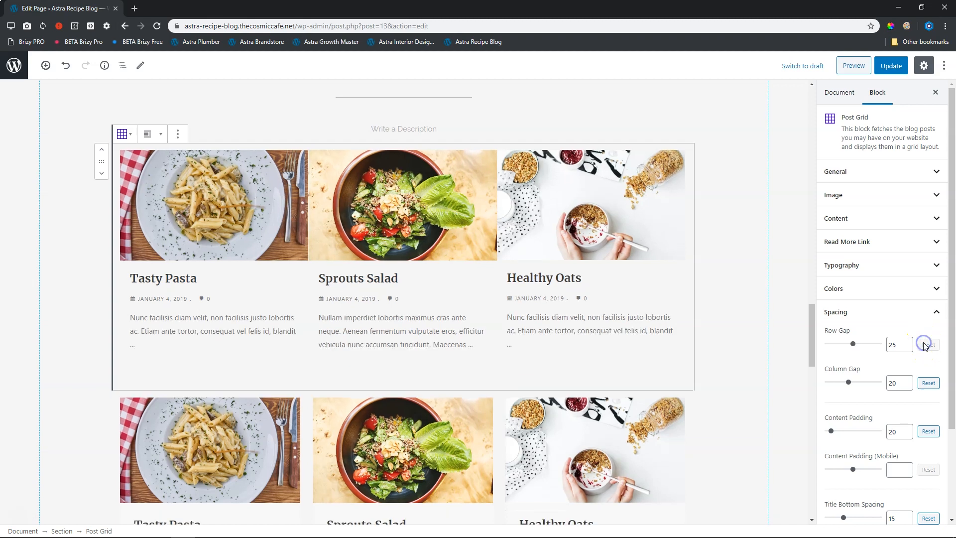
left_click_drag(855, 345, 854, 345)
Set the post grid's column gap to 0 and its content padding to 26.
left_click(849, 383)
left_click_drag(850, 384, 809, 385)
scroll(832, 384, "down", 2)
mouse_move(832, 332)
left_mouse_down()
mouse_move(843, 330)
mouse_move(822, 331)
mouse_move(831, 331)
left_mouse_up()
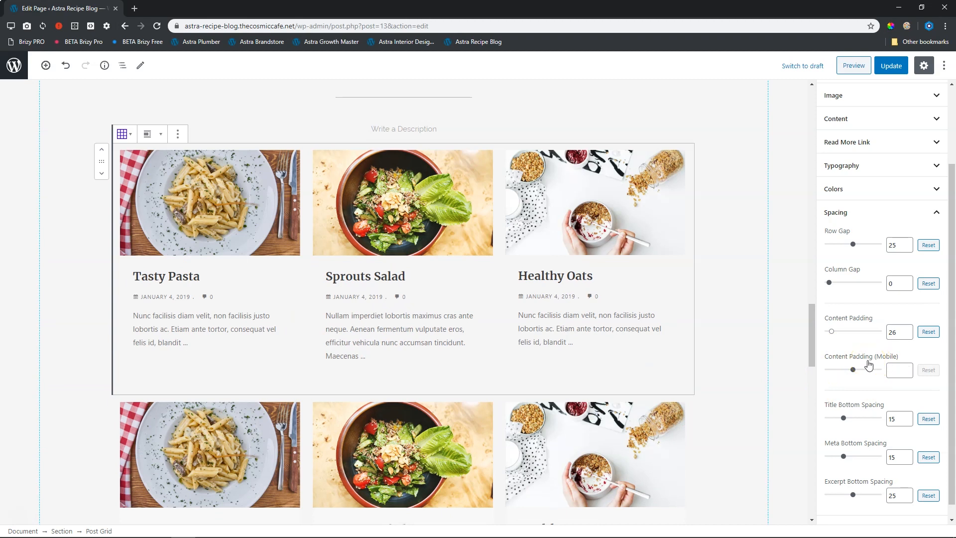
scroll(869, 365, "down", 1)
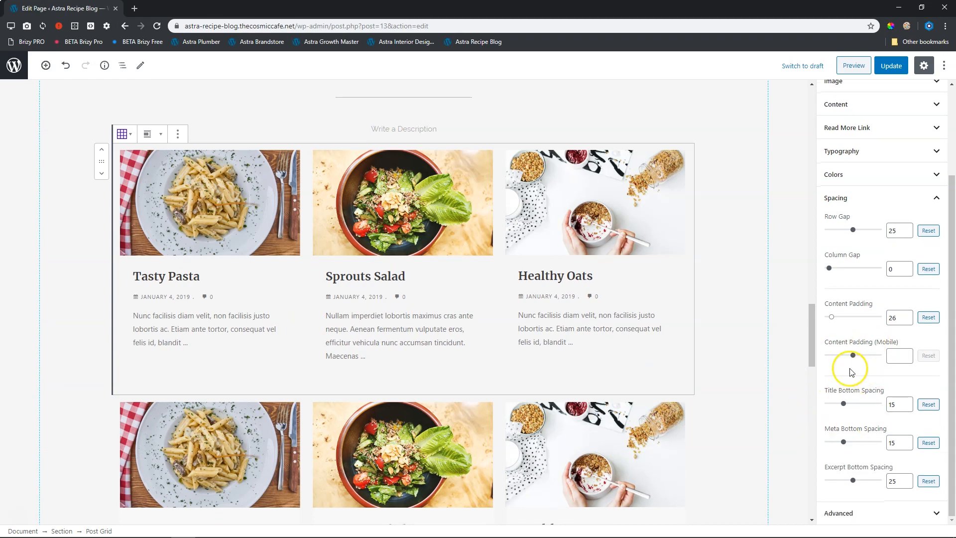
left_click(849, 202)
Update the page and preview it, comparing the new recipe cards with the existing row below.
left_click(889, 65)
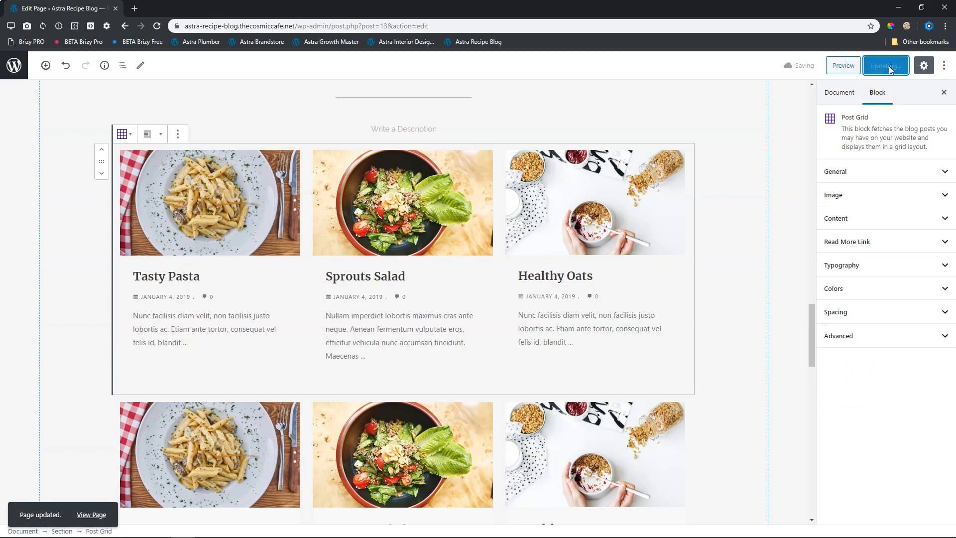
left_click(854, 65)
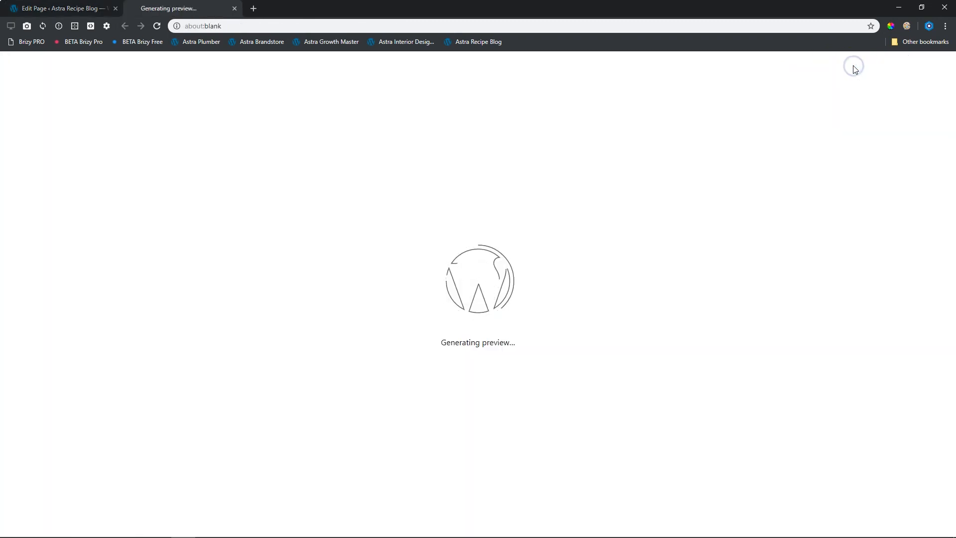
scroll(661, 237, "down", 10)
scroll(661, 236, "down", 15)
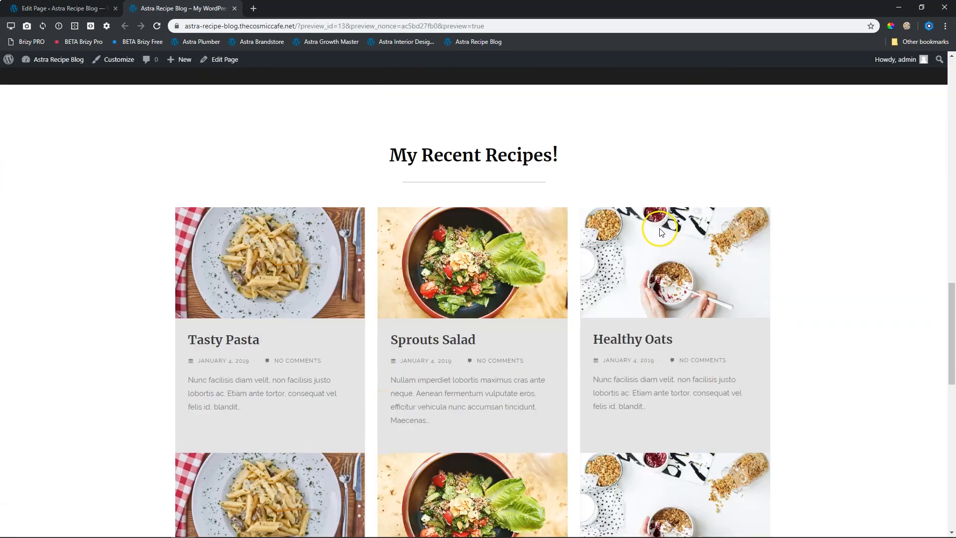
scroll(661, 233, "up", 3)
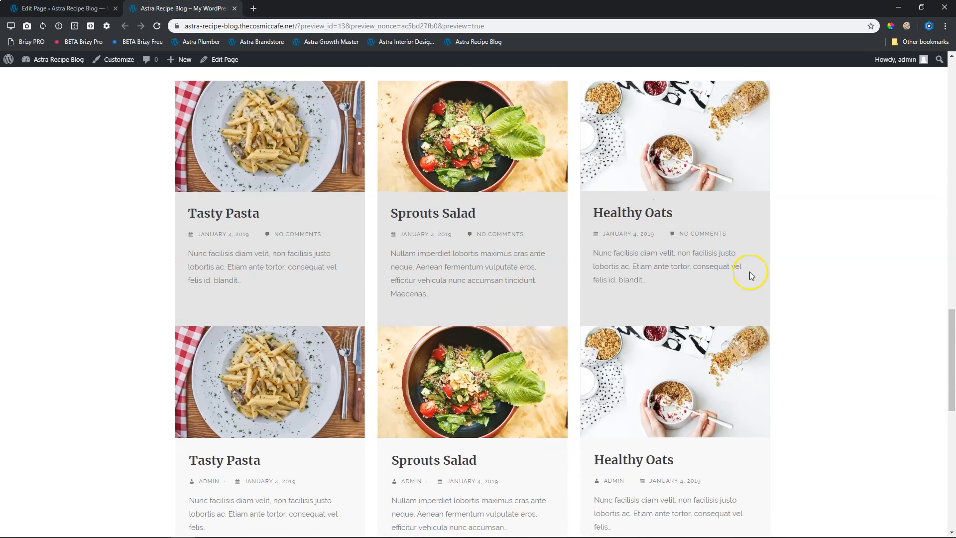
Return to the page editor and set the post grid's row gap to 24, keeping the column gap at 0.
key("ctrl+Page_Up")
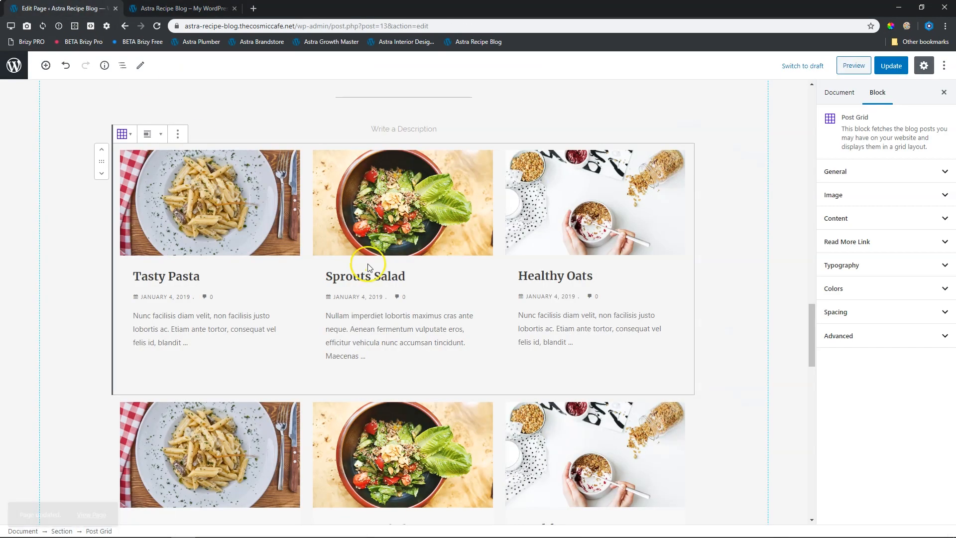
left_click(858, 314)
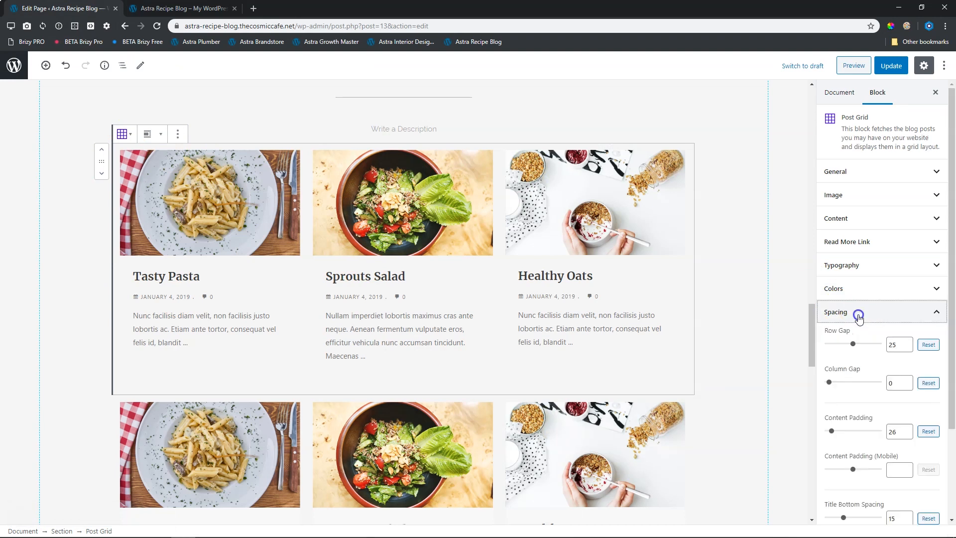
left_click(851, 344)
left_click_drag(851, 344, 852, 344)
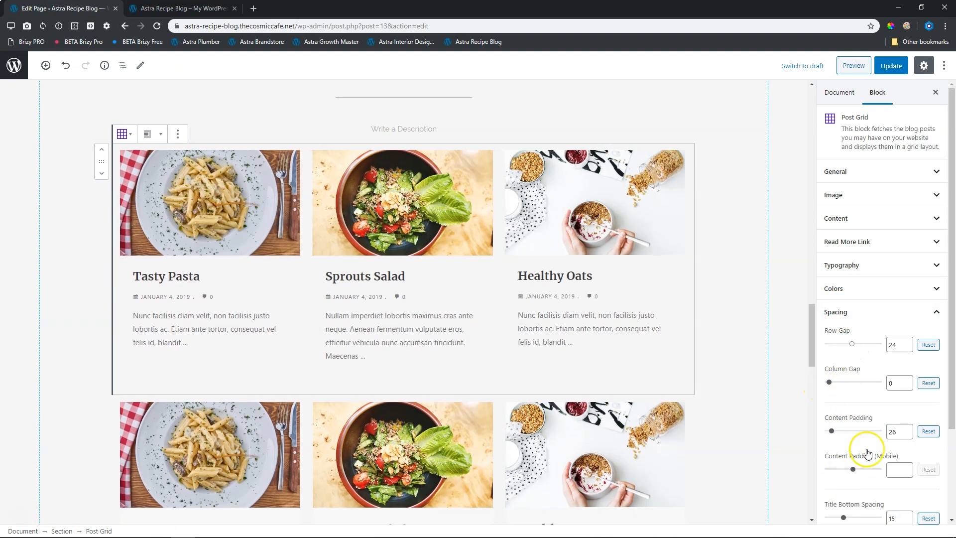
scroll(886, 433, "down", 2)
mouse_move(829, 268)
left_mouse_down()
mouse_move(867, 268)
mouse_move(828, 268)
left_mouse_up()
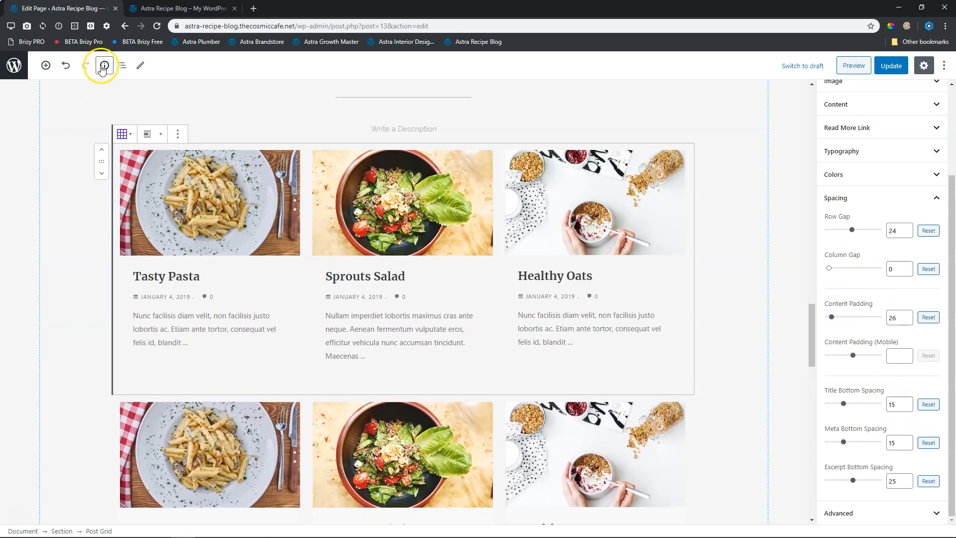
Insert a Spacer block between the post grid and the existing cards, and shrink its height well below 100 pixels.
left_click(392, 394)
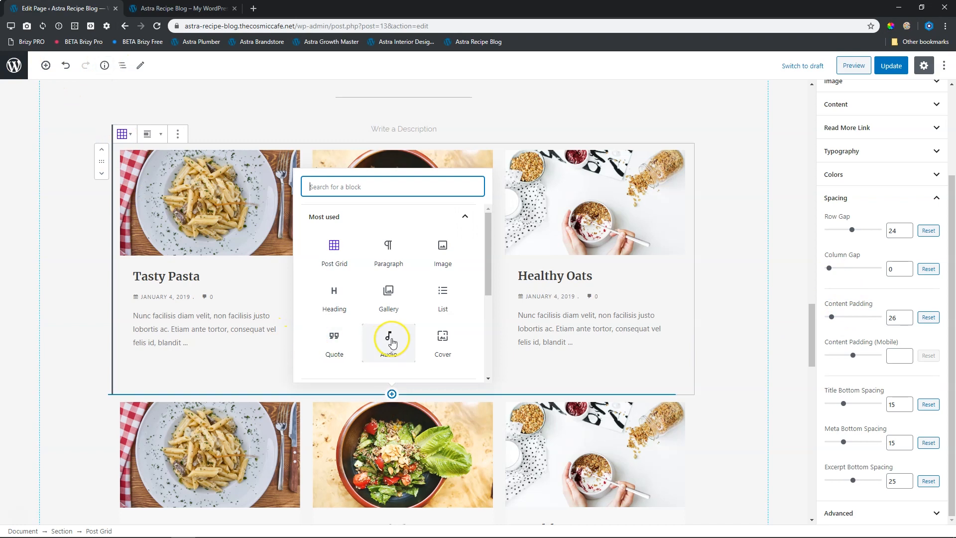
type("spa")
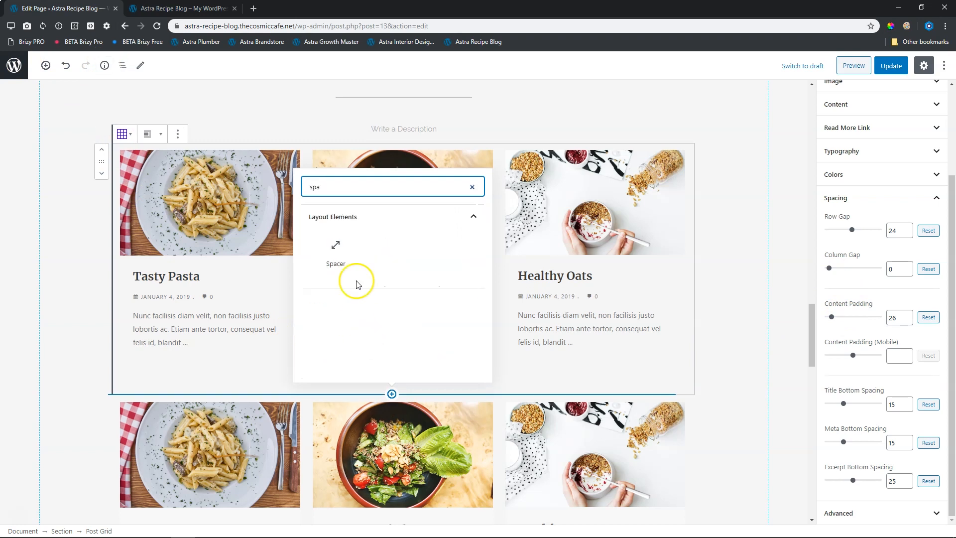
left_click(356, 283)
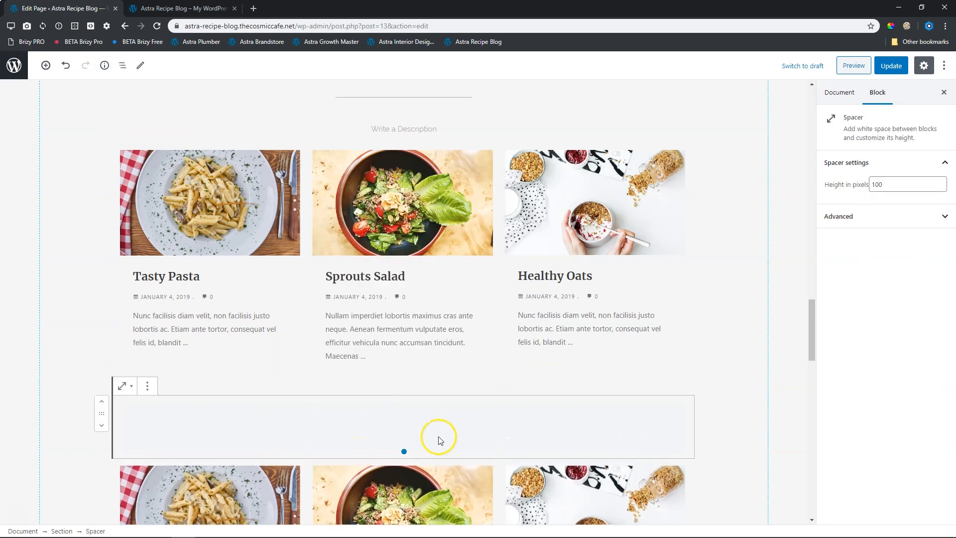
left_click_drag(401, 449, 401, 423)
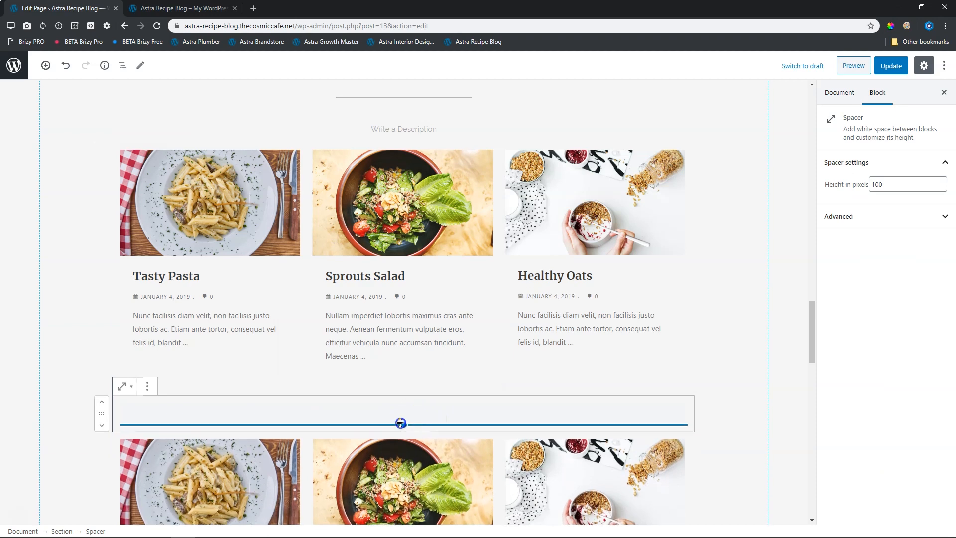
left_click(771, 273)
Update the page, reload its preview, and check the spacing between the two rows of recipe cards.
left_click(888, 70)
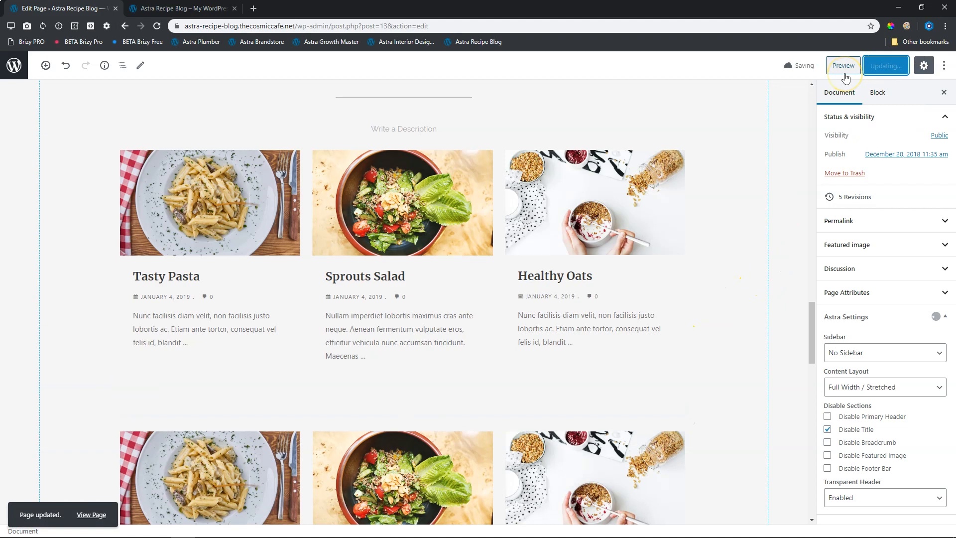
left_click(179, 8)
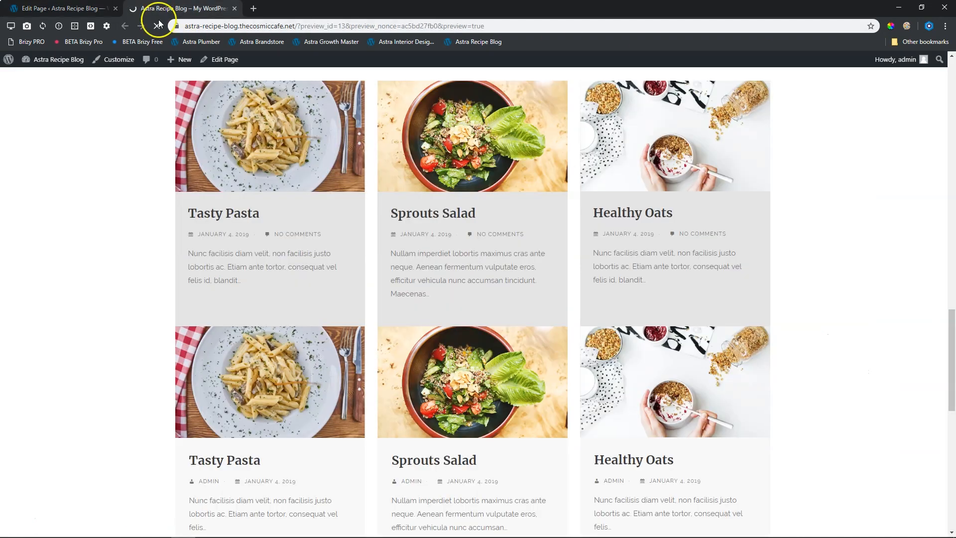
left_click(156, 26)
scroll(77, 218, "down", 15)
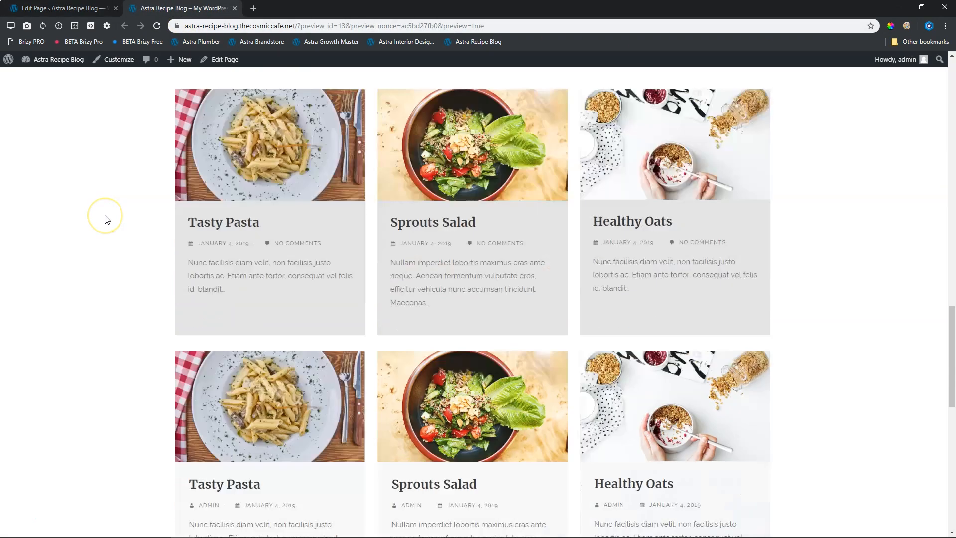
scroll(816, 221, "up", 4)
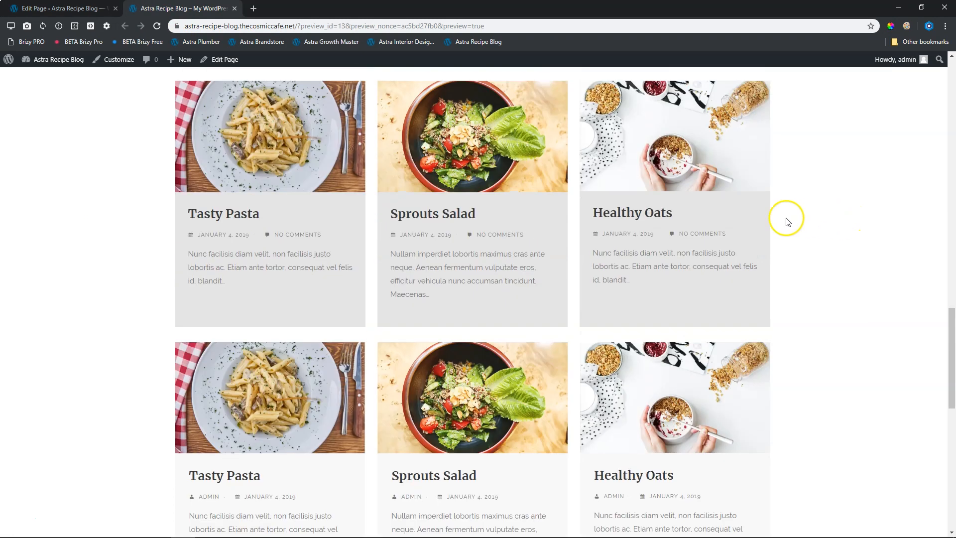
scroll(807, 254, "up", 3)
scroll(810, 257, "down", 3)
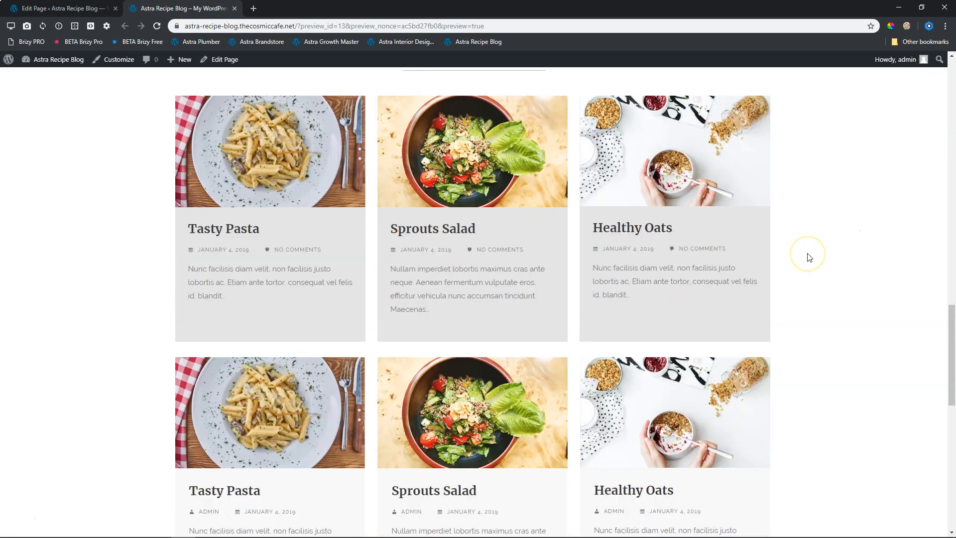
scroll(810, 257, "up", 2)
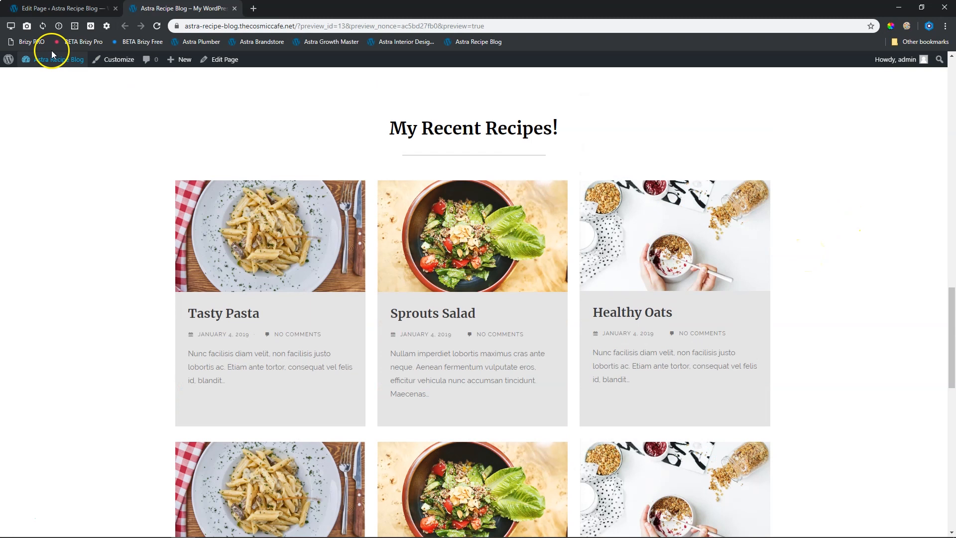
Open the previewed page in the Apple iPad emulator from the favorite devices.
left_click(11, 25)
left_click(48, 125)
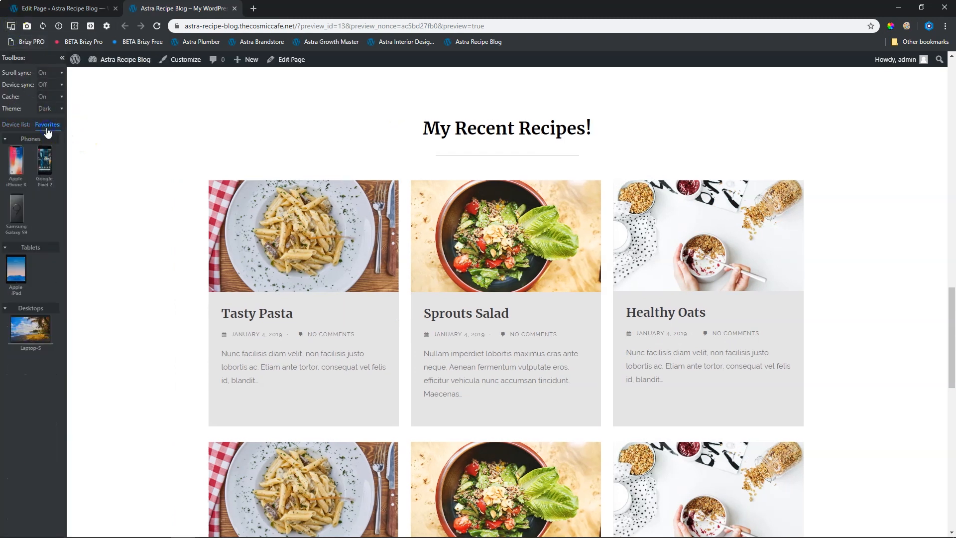
left_click(16, 275)
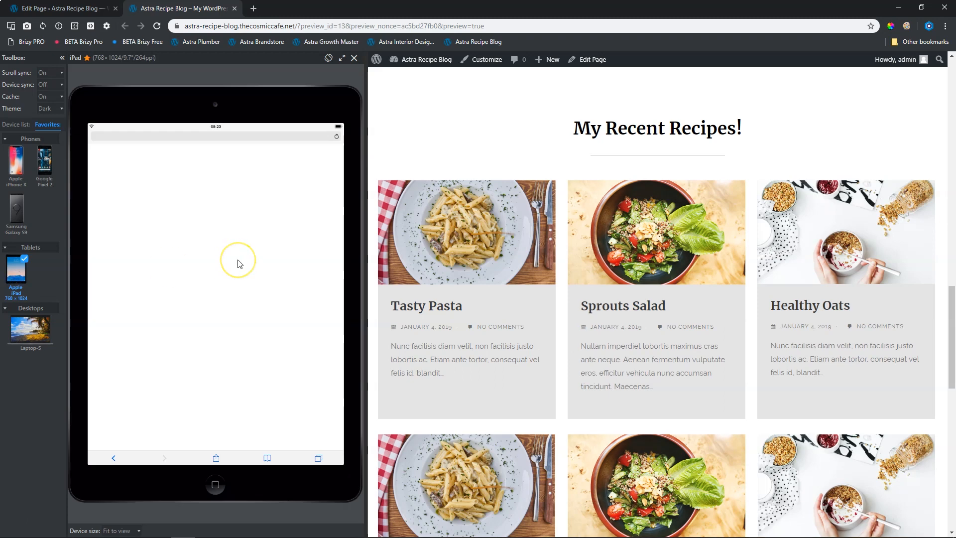
Look through the home page's recipe cards in the iPad preview and compare the row spacing of both grids.
scroll(237, 261, "down", 10)
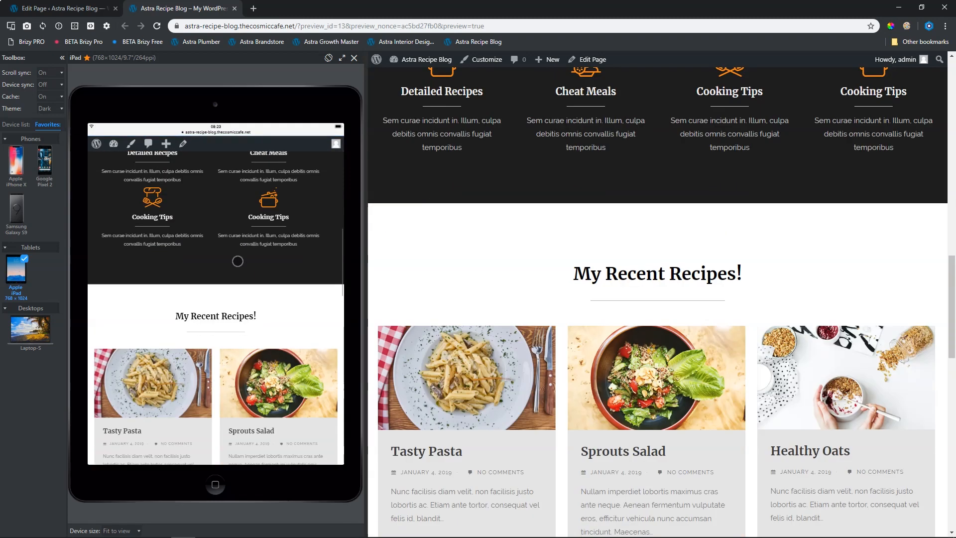
scroll(238, 261, "down", 8)
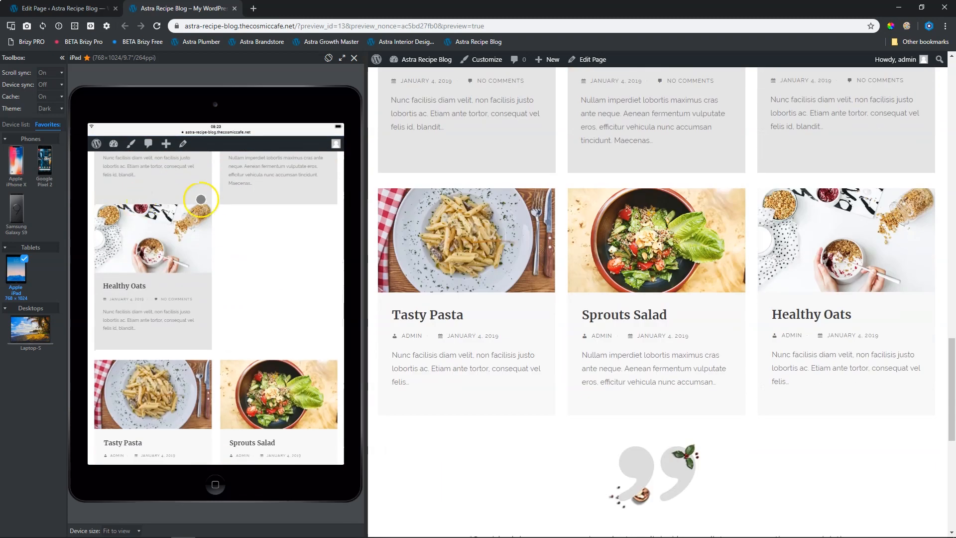
scroll(230, 221, "down", 3)
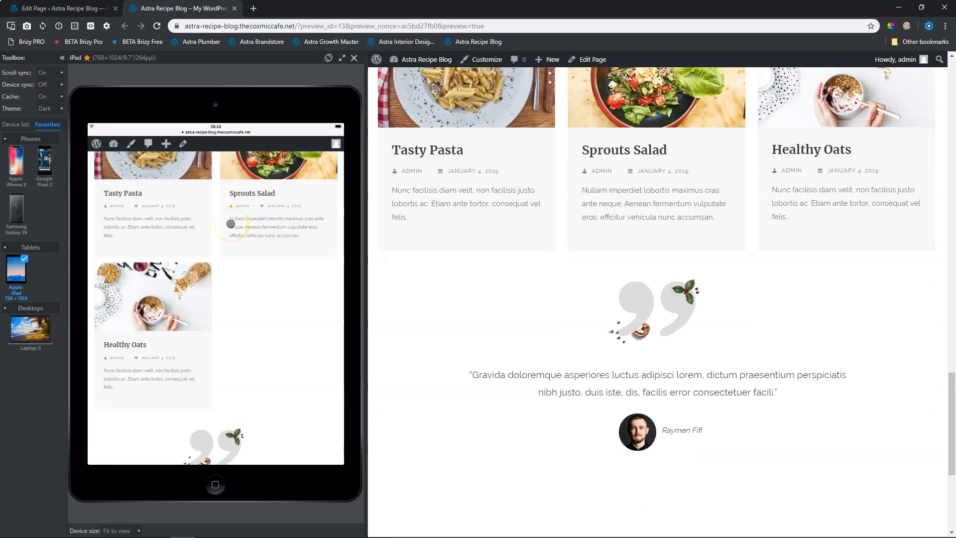
scroll(229, 223, "up", 12)
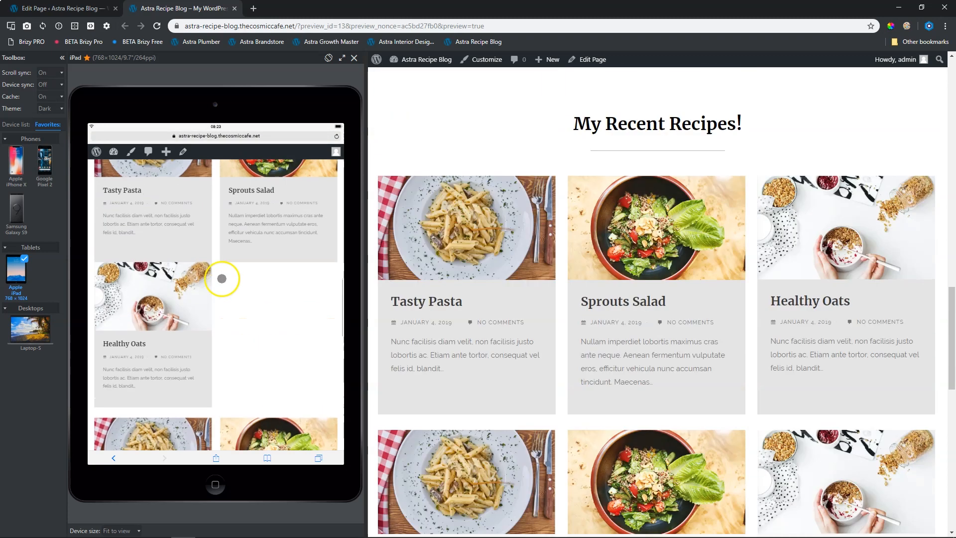
Return to the page editor and set the post grid's column gap to 10.
left_click(62, 9)
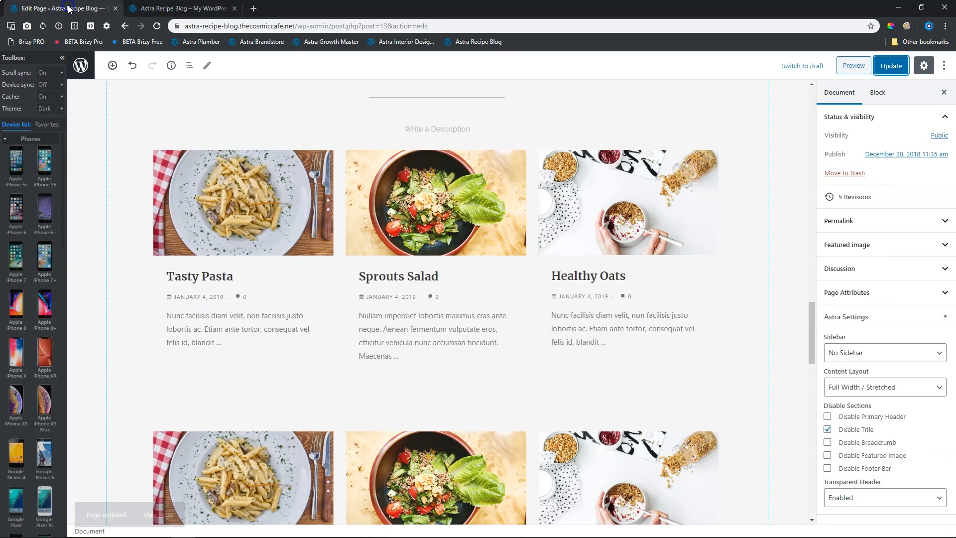
left_click(686, 211)
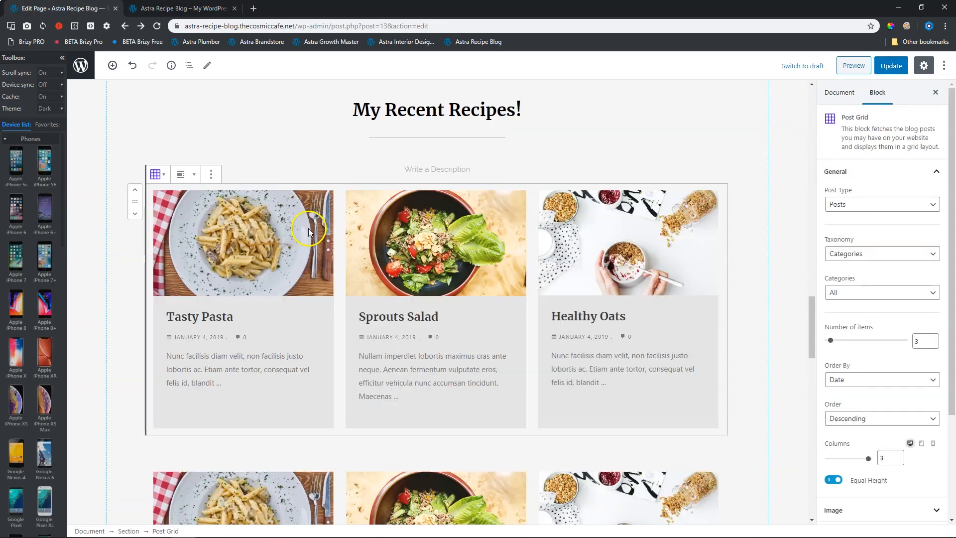
left_click(850, 171)
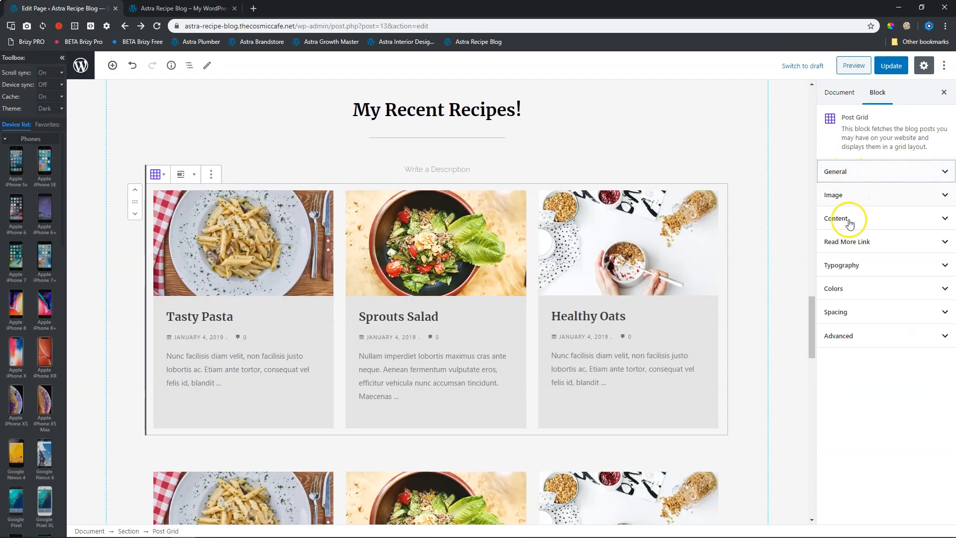
left_click(849, 313)
left_click(830, 384)
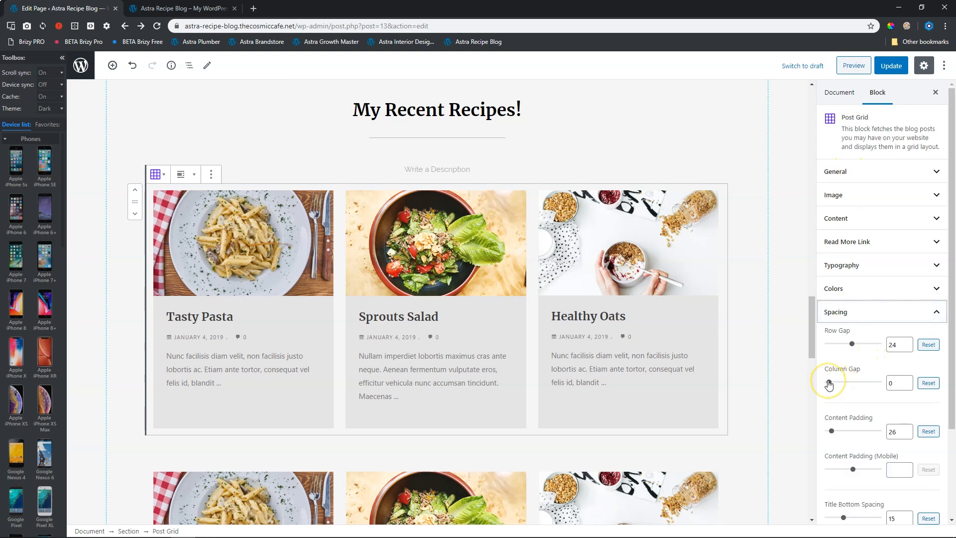
left_click_drag(830, 383, 841, 388)
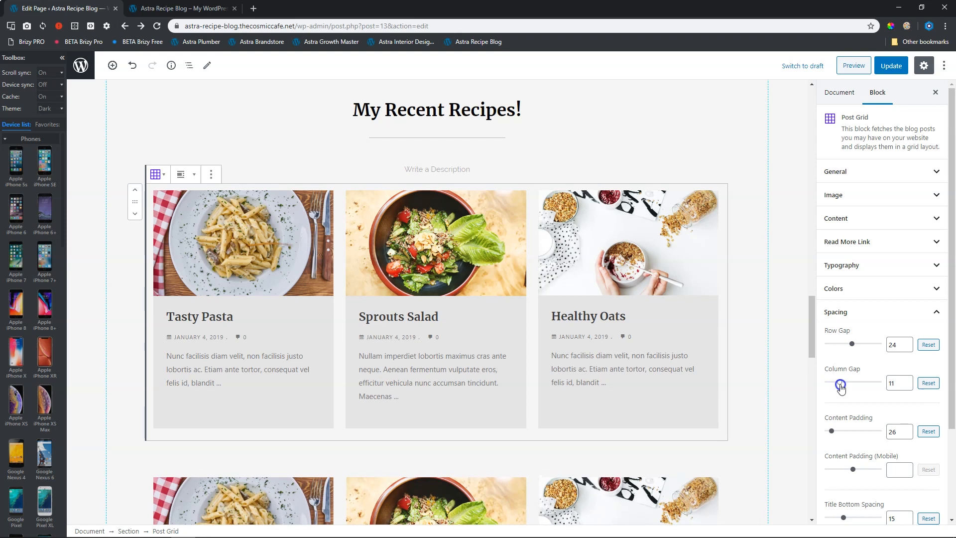
left_click(907, 383)
left_click(907, 382)
left_click(907, 382)
left_click(907, 382)
left_click(907, 382)
left_click(907, 382)
left_click_drag(847, 383, 841, 387)
Update the page and reload its iPad preview to check the spacing between the card rows.
left_click(895, 69)
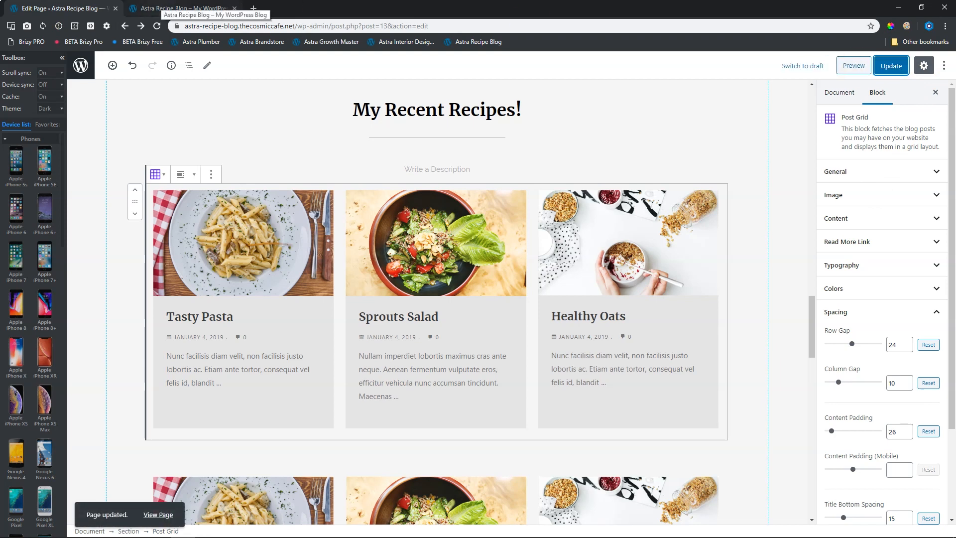
left_click(179, 8)
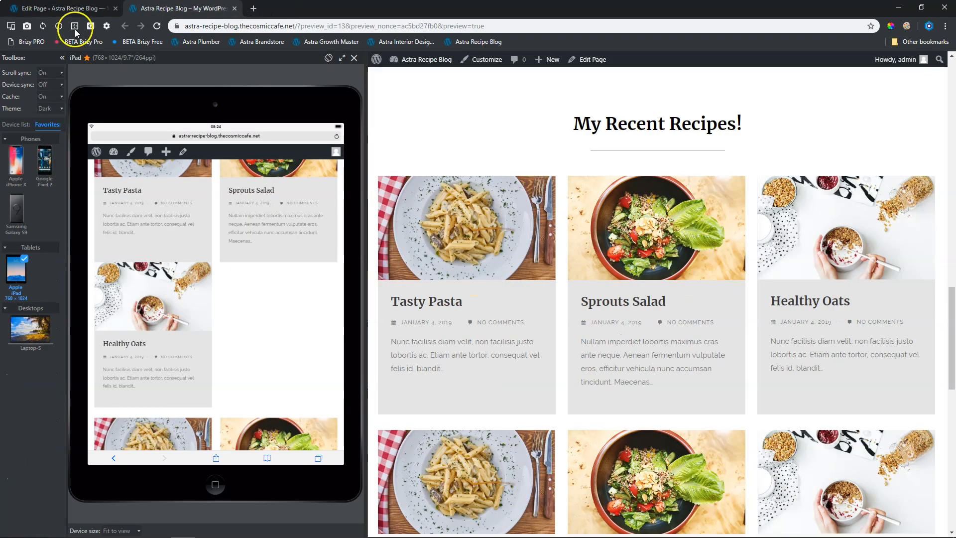
left_click(157, 26)
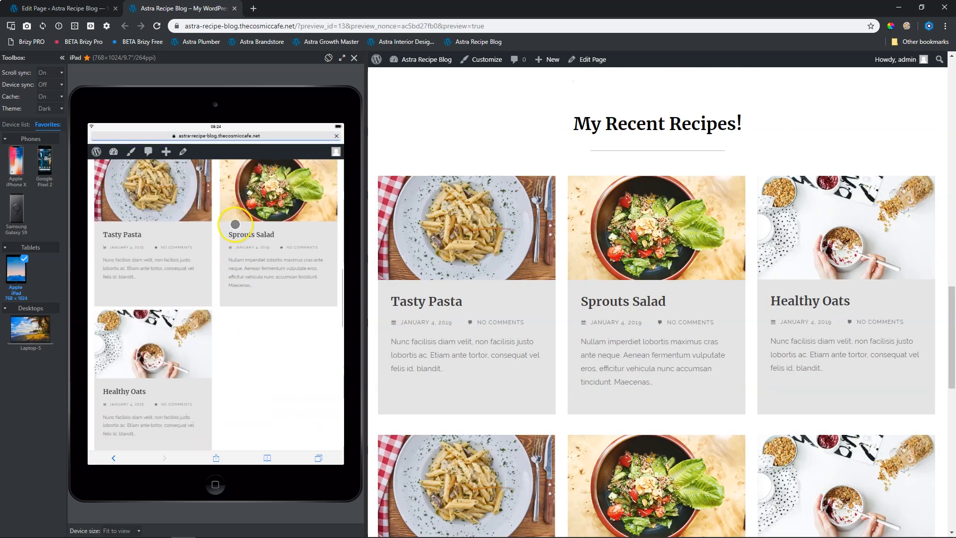
Return to the page editor, set the post grid's column gap to 25, and update the page.
left_click(62, 8)
left_click_drag(902, 384, 859, 378)
type("25")
left_click(890, 65)
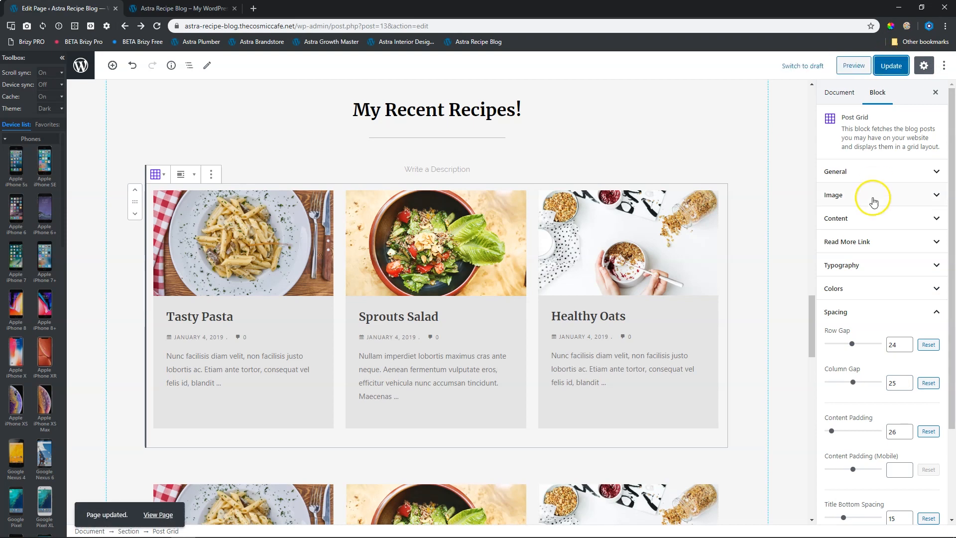
Set the post grid's tablet column count to 3 and check its mobile column count.
left_click(882, 175)
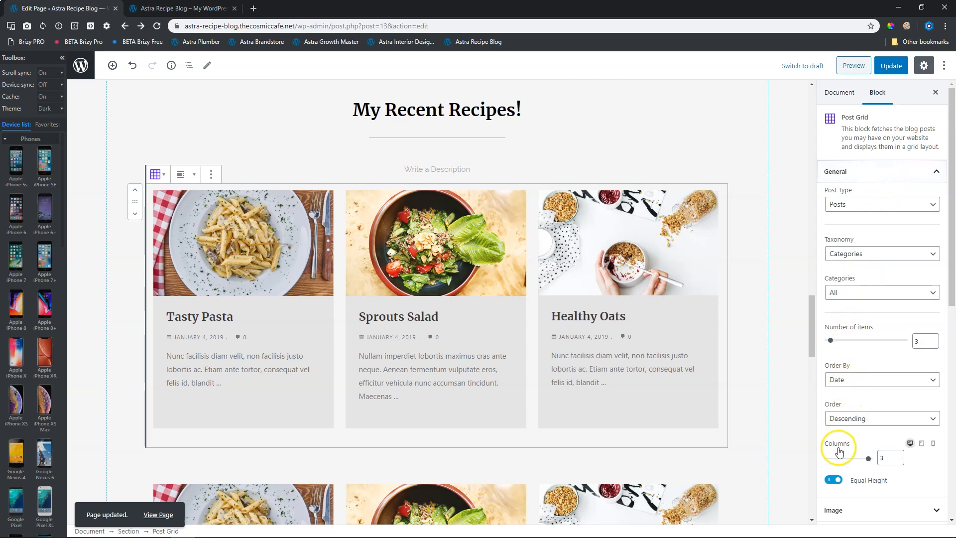
left_click(922, 443)
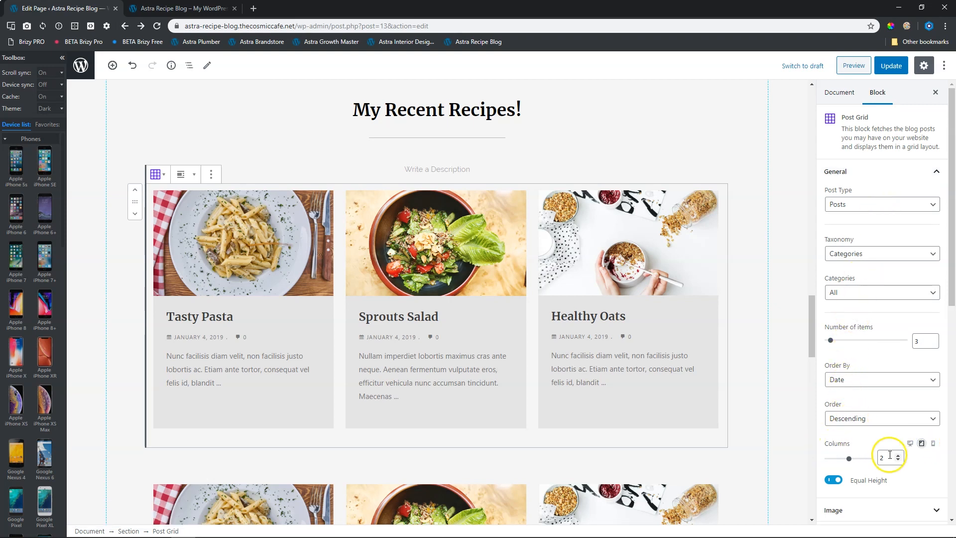
left_click(899, 460)
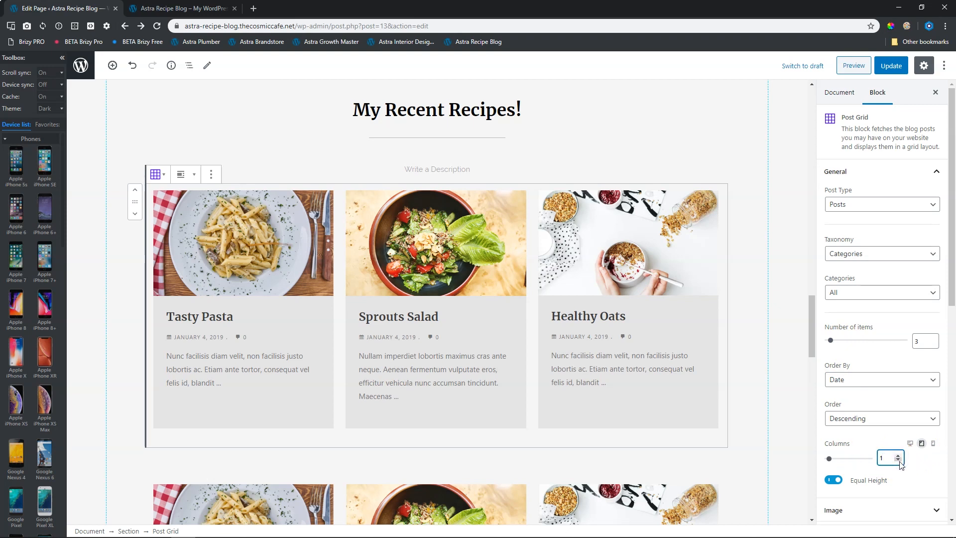
left_click(184, 8)
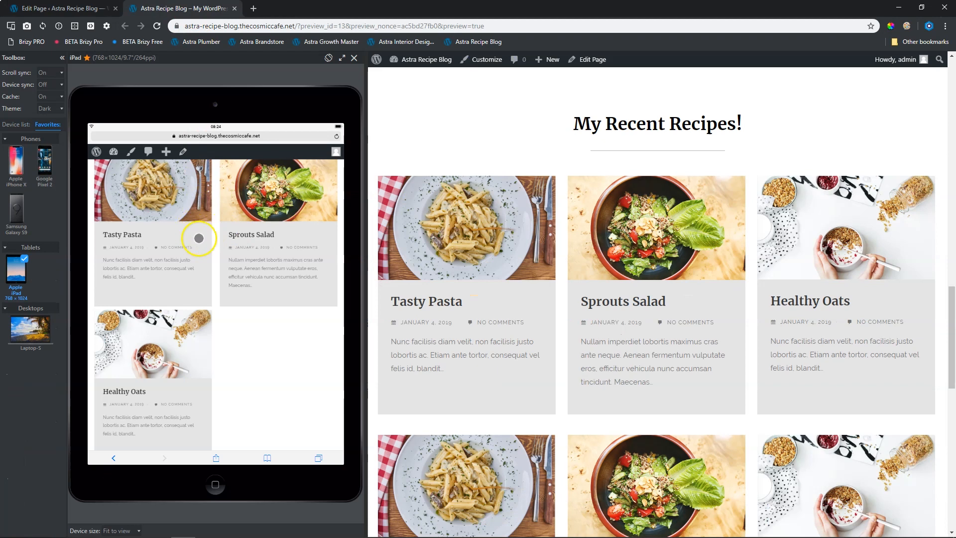
left_click(63, 9)
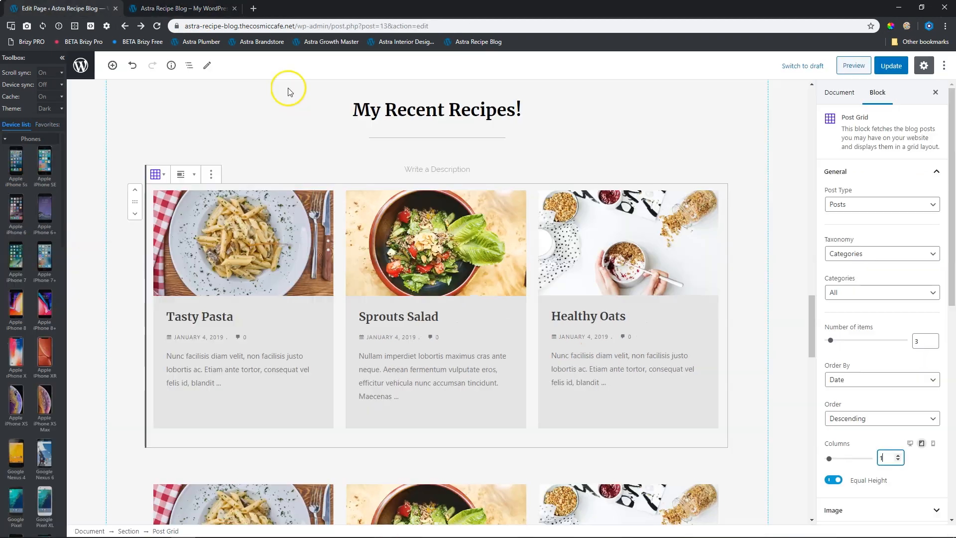
left_click(899, 456)
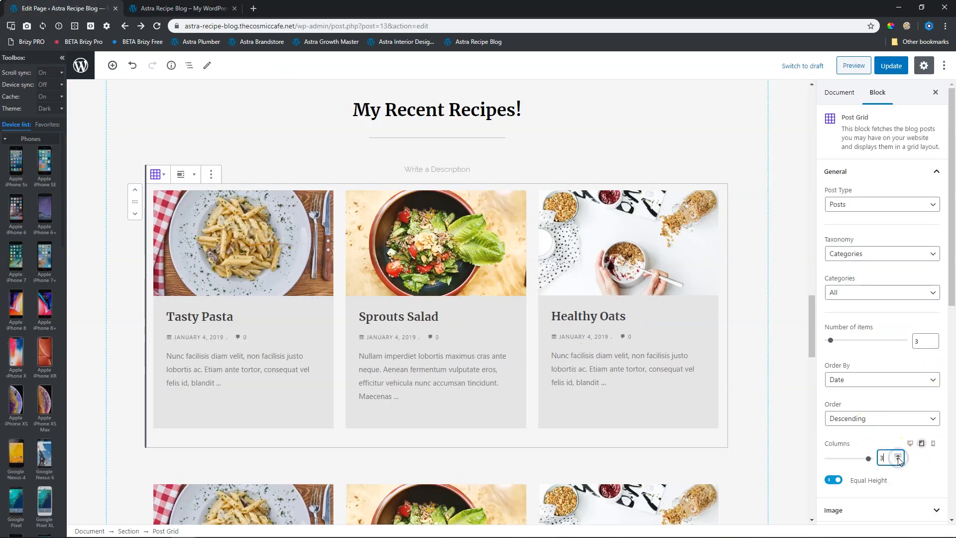
left_click(934, 444)
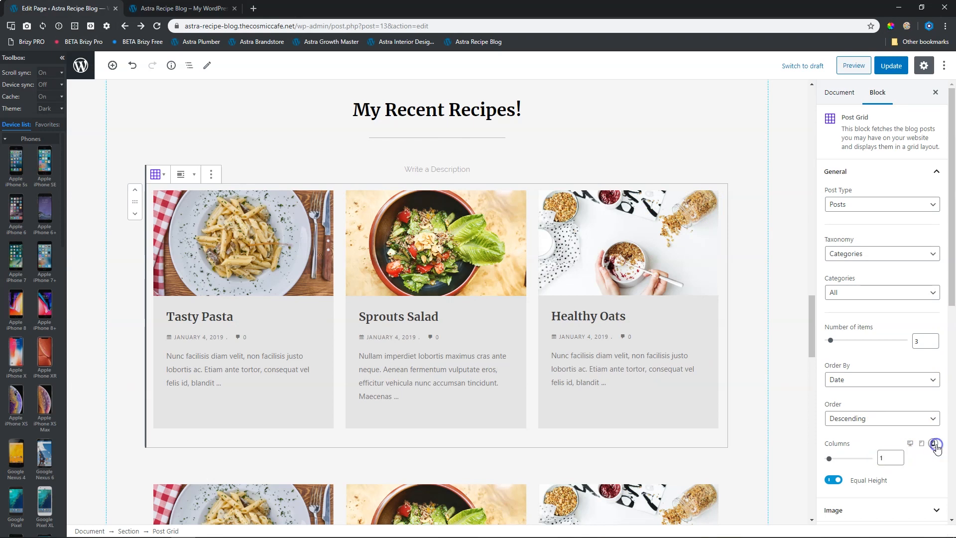
Update the page and reload its iPad preview.
left_click(892, 66)
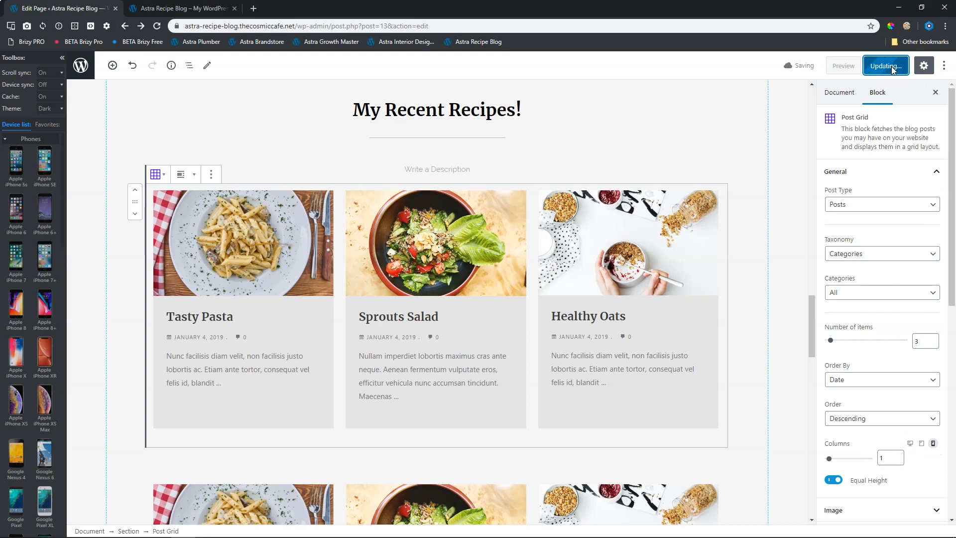
left_click(929, 332)
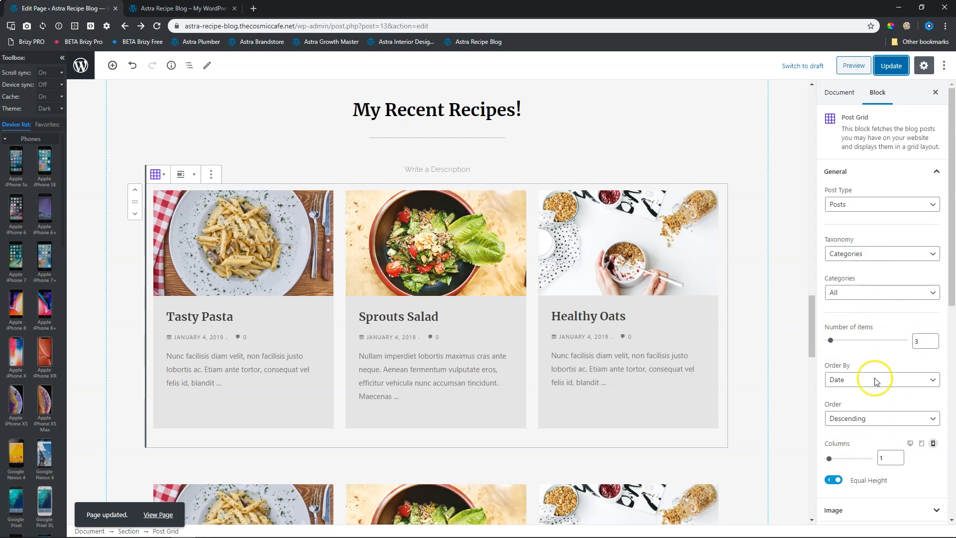
left_click(179, 9)
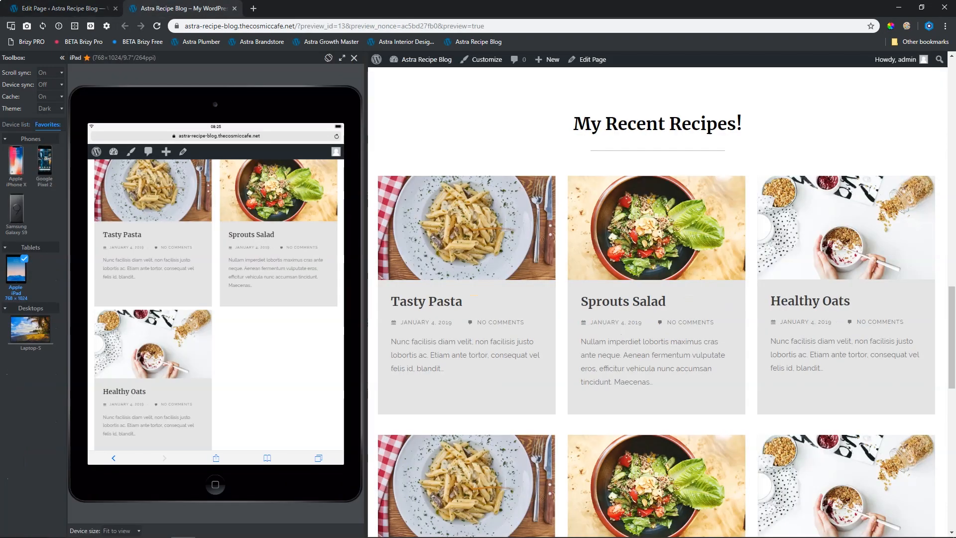
left_click(159, 25)
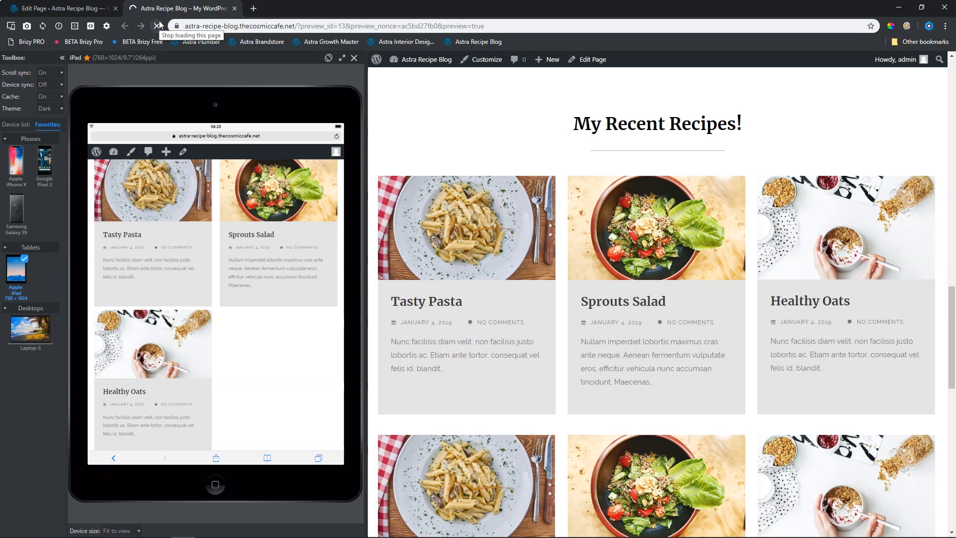
Check the recipe card columns in the iPad preview, open the Sprouts Salad post from them, and go back to the home page.
scroll(246, 233, "down", 3)
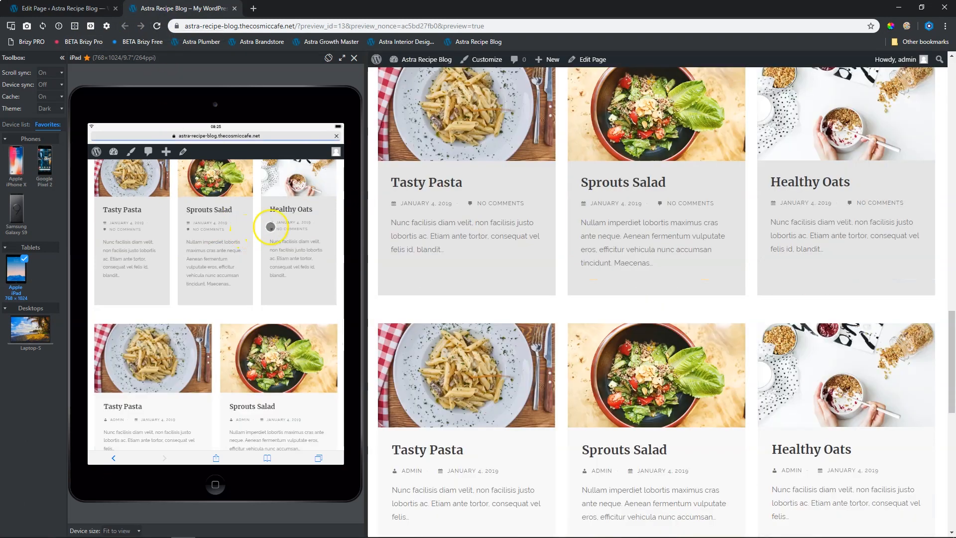
scroll(270, 227, "up", 3)
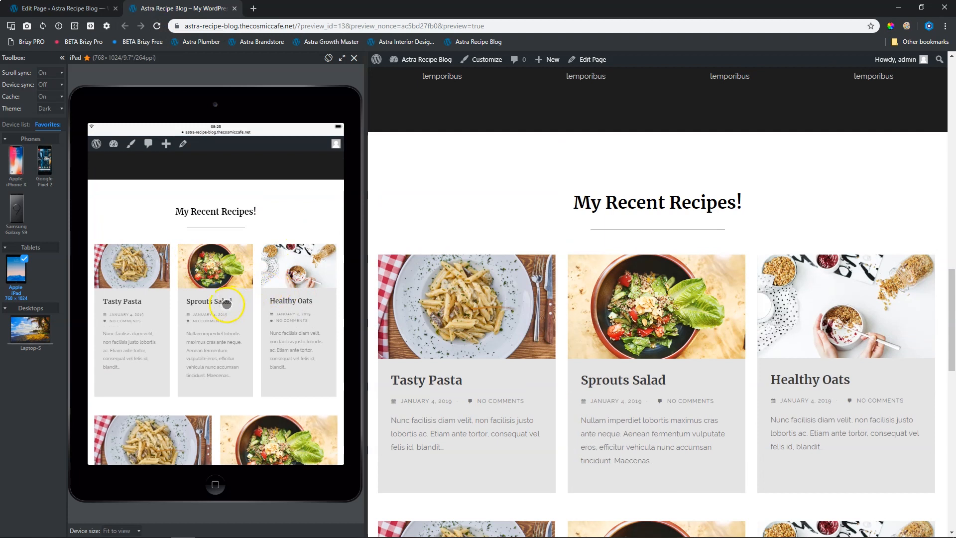
left_click(305, 303)
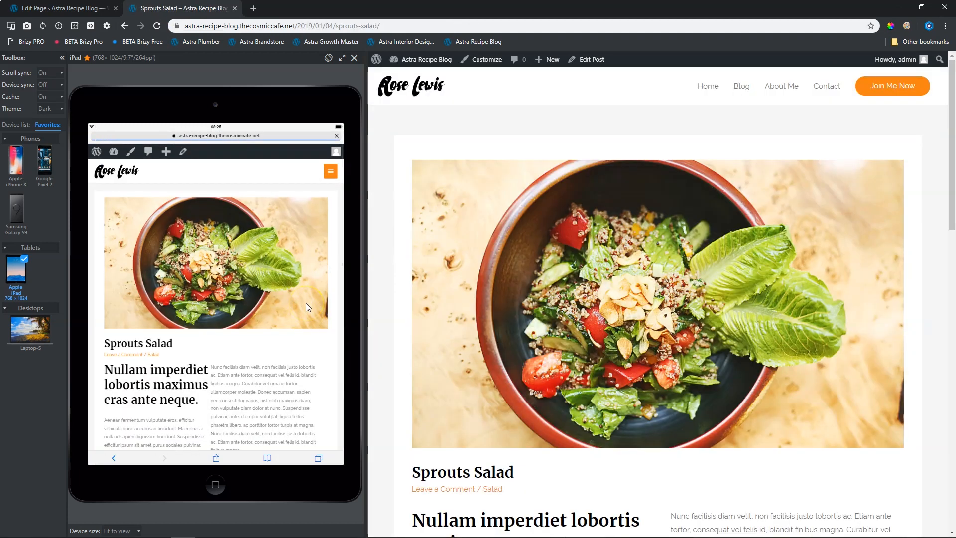
left_click(127, 26)
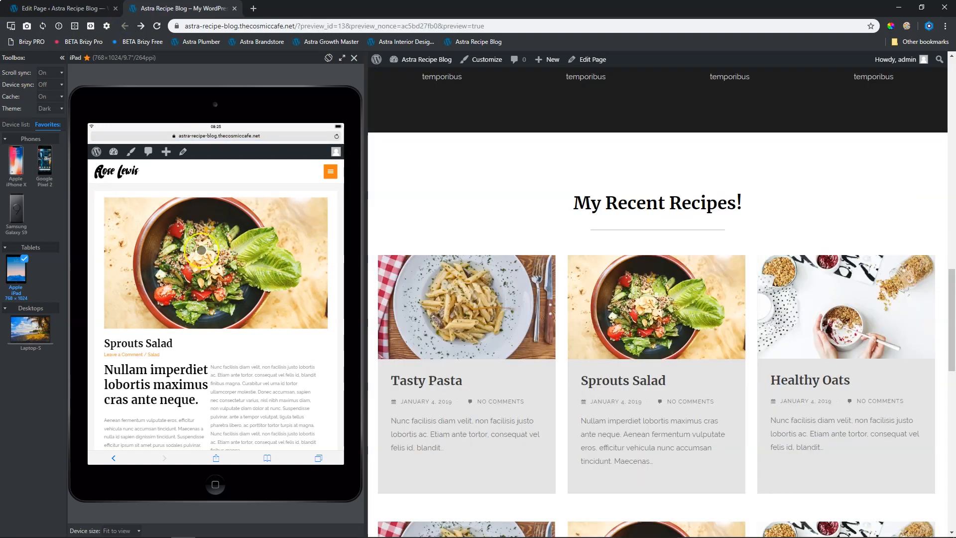
Switch the emulator to the Apple iPhone X and look through the home page down to the recipe cards.
left_click(15, 164)
scroll(213, 186, "down", 10)
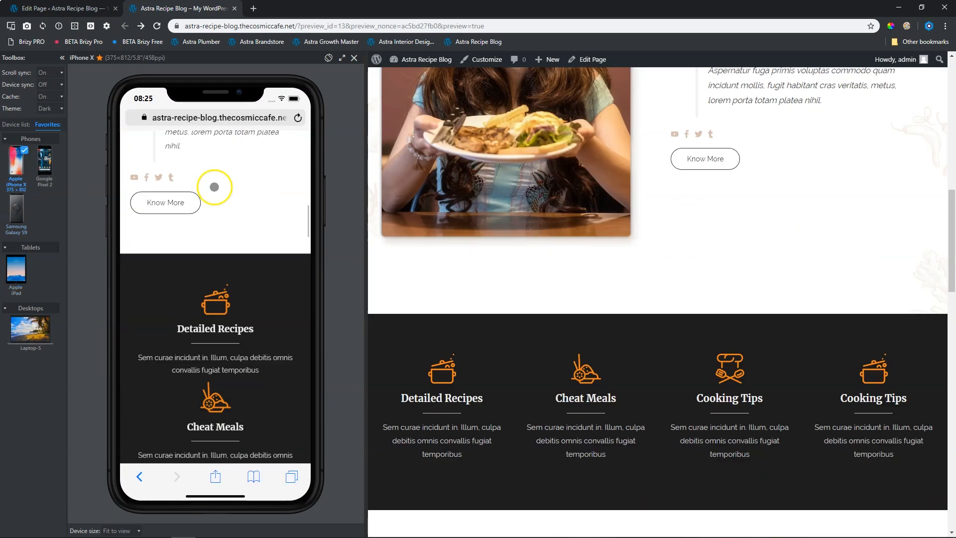
scroll(214, 187, "down", 15)
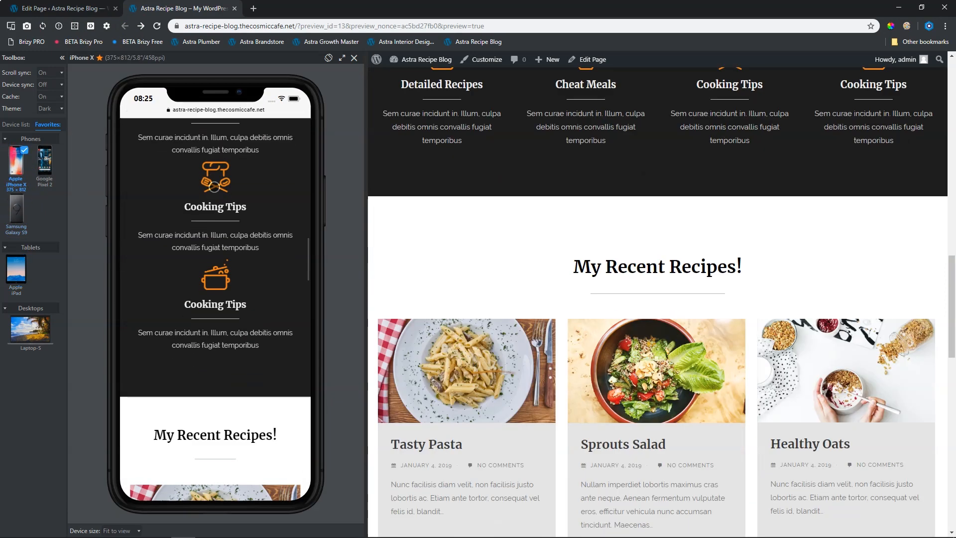
scroll(215, 187, "down", 7)
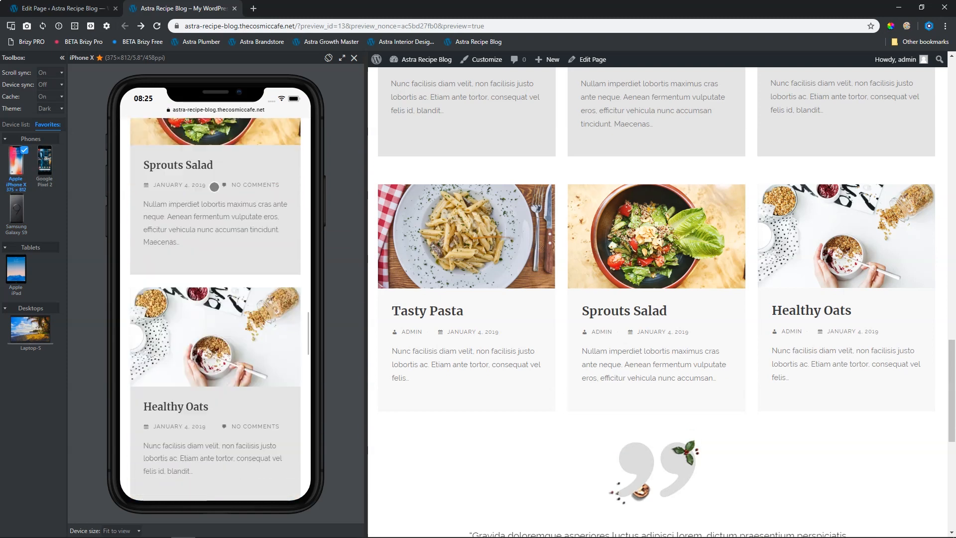
Open the Healthy Oats post in the iPhone X preview, review its mobile layout, and return to the page editor.
left_click(195, 212)
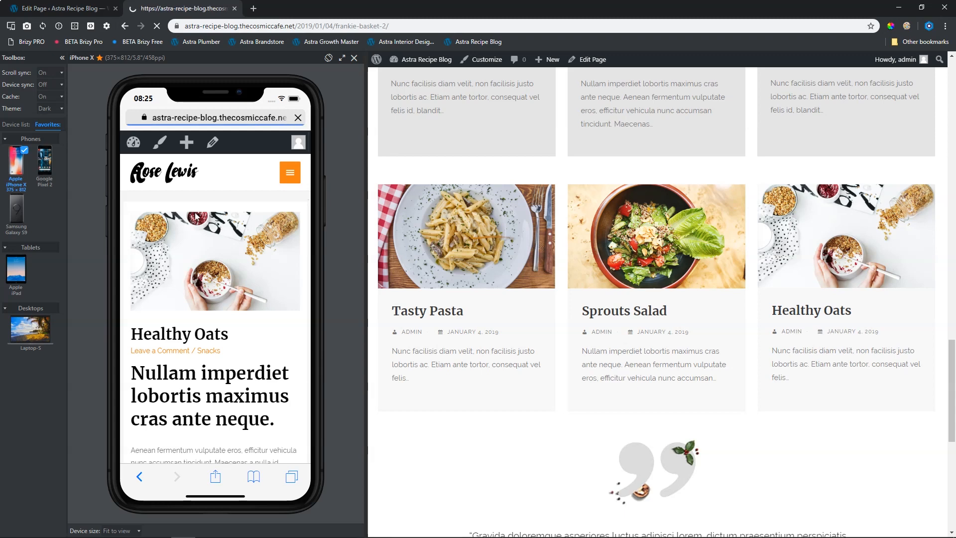
scroll(251, 268, "down", 15)
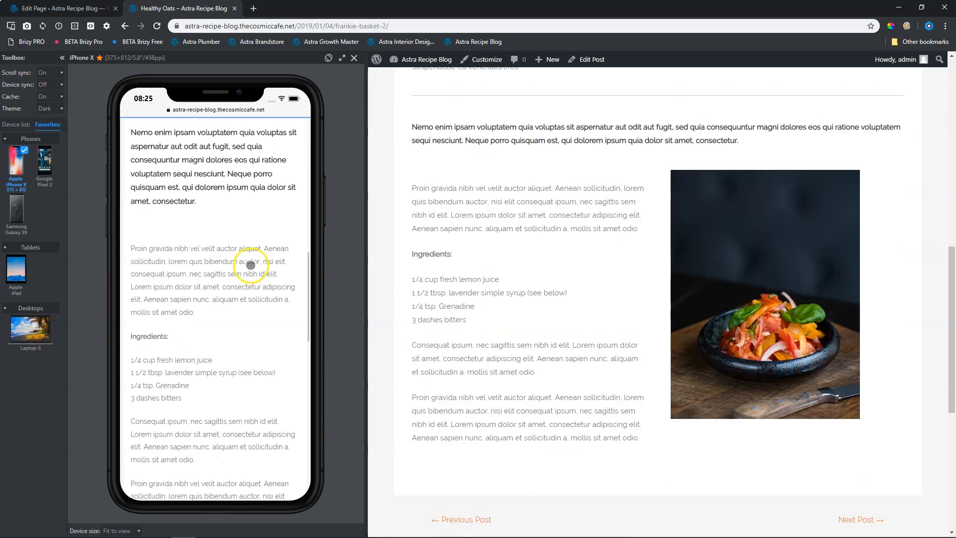
scroll(251, 265, "down", 4)
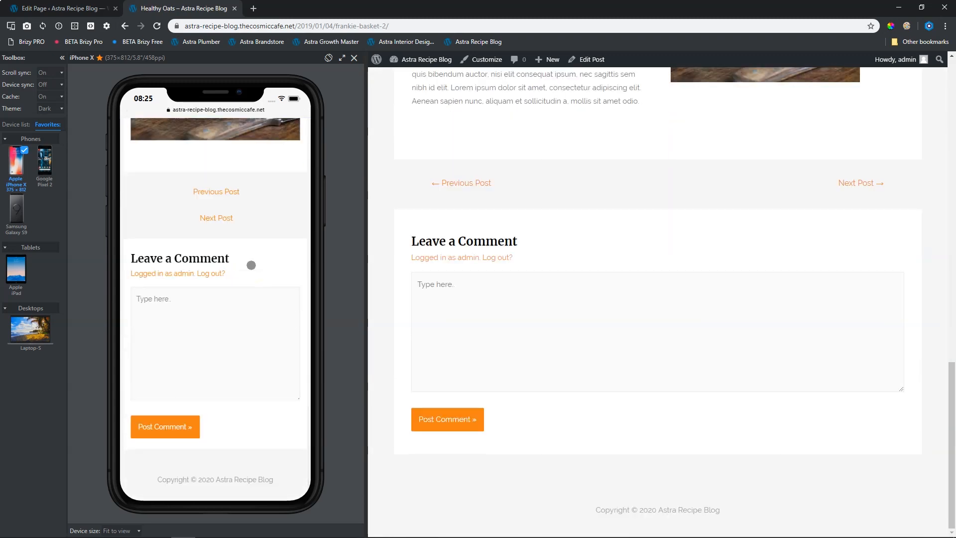
scroll(251, 265, "up", 20)
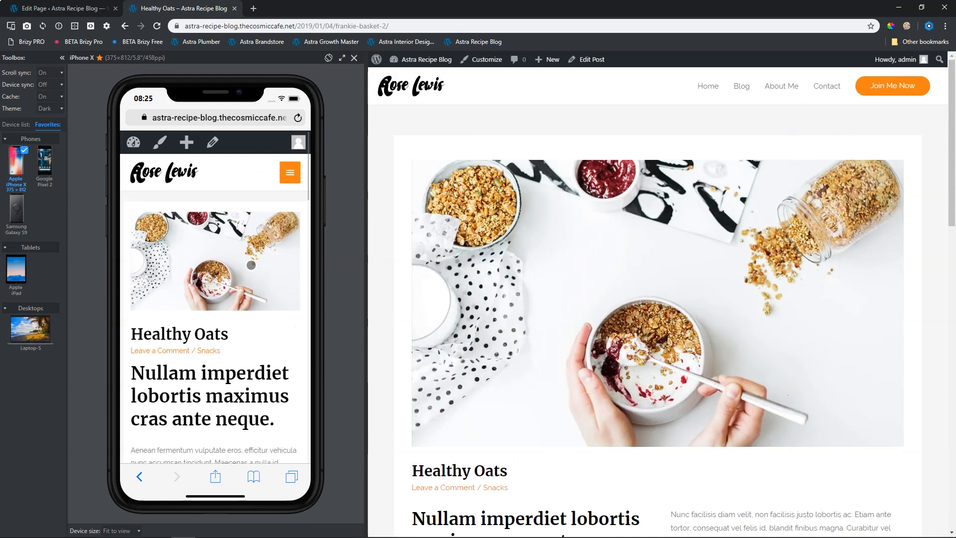
scroll(251, 265, "down", 6)
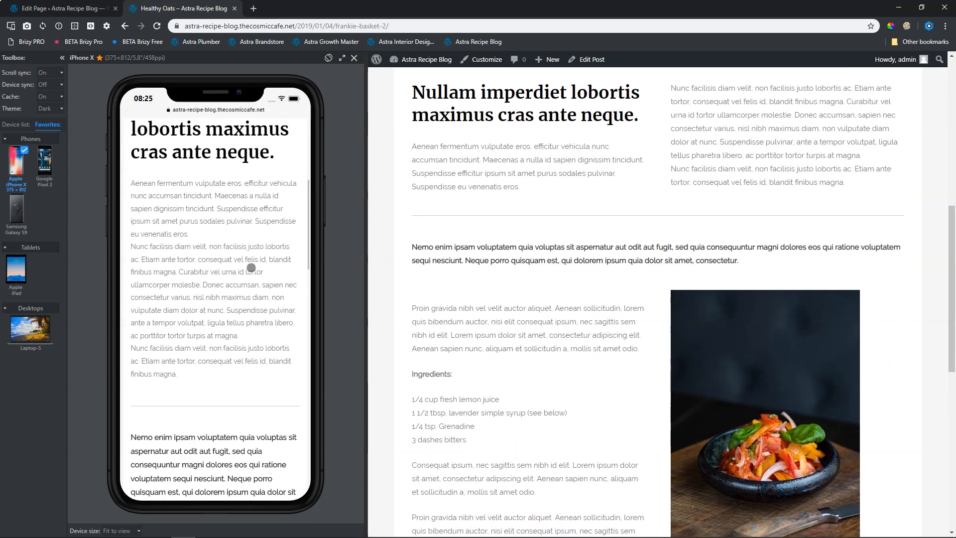
scroll(251, 268, "up", 6)
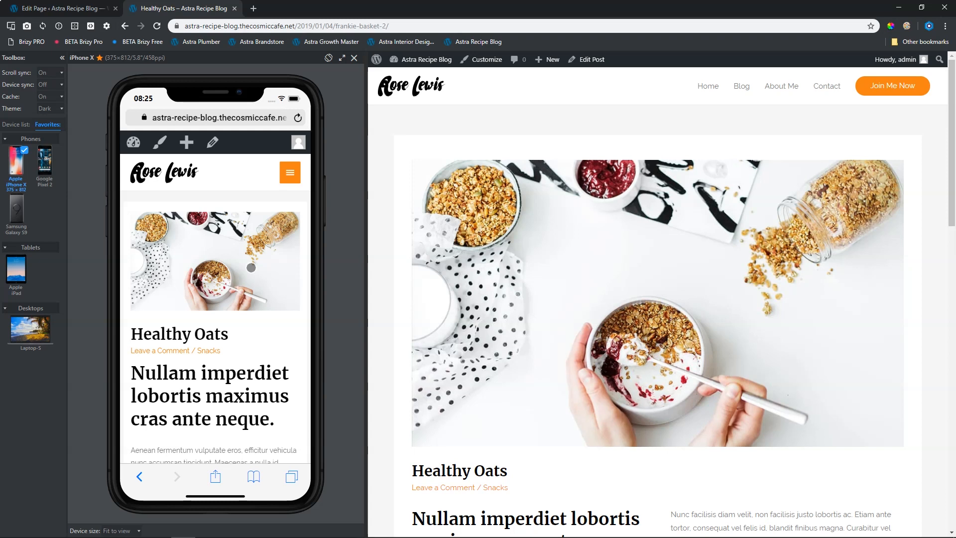
left_click(97, 10)
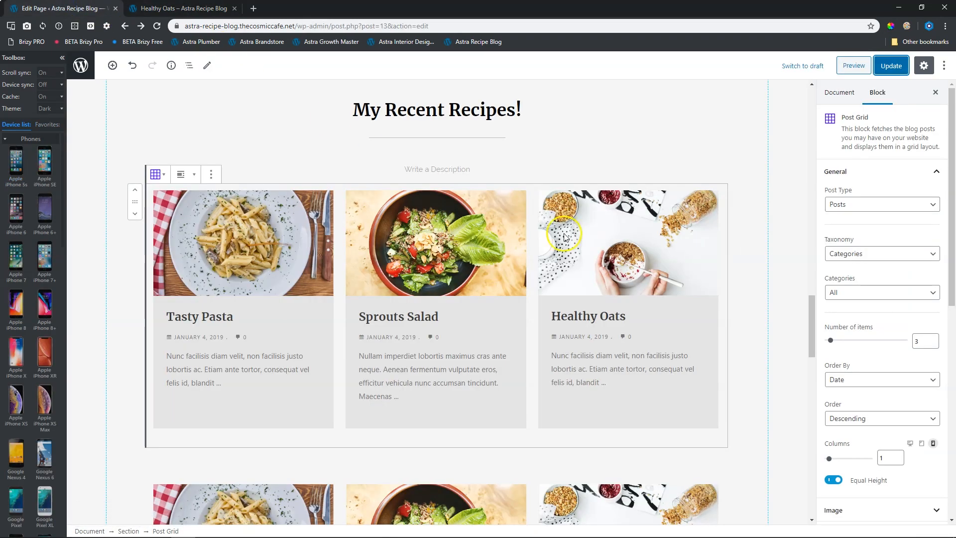